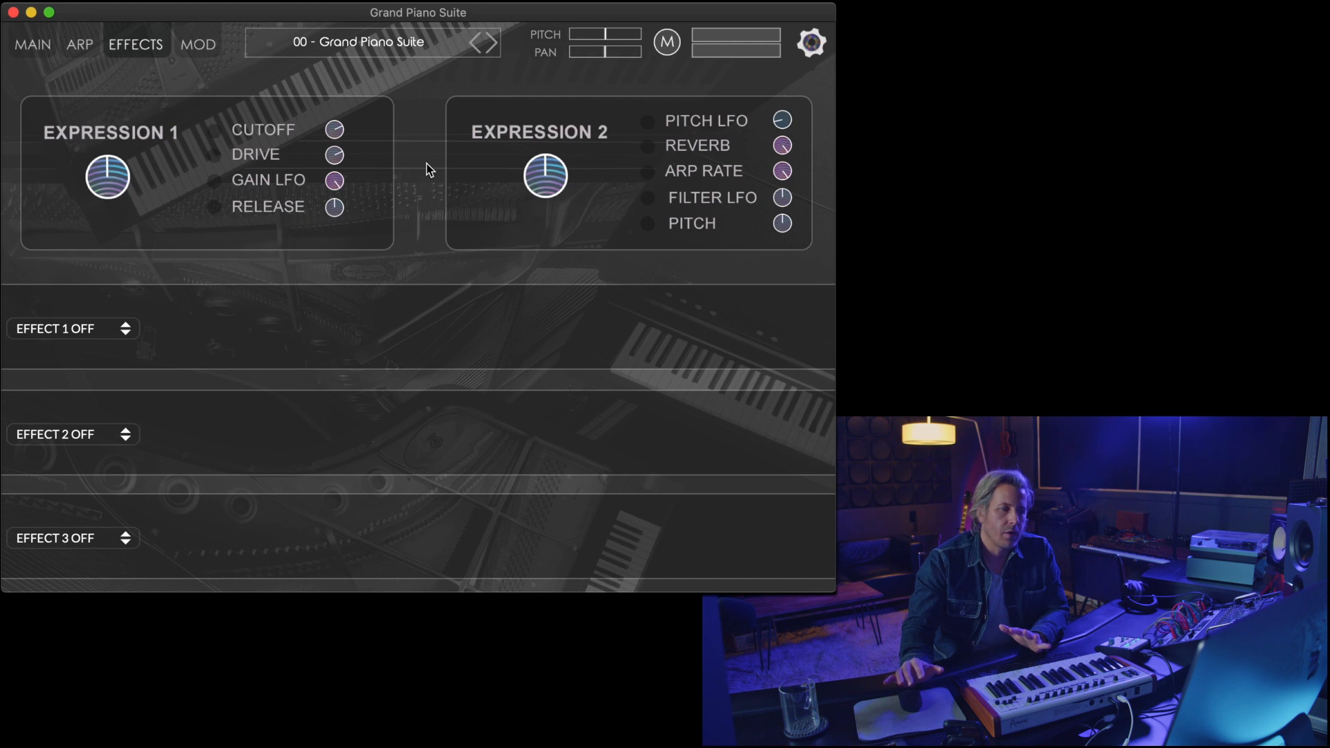
- Load Tape Delay in the first effect slot, with a lower Mix, a higher Tape Wow and Roll Off at maximum
click(79, 334)
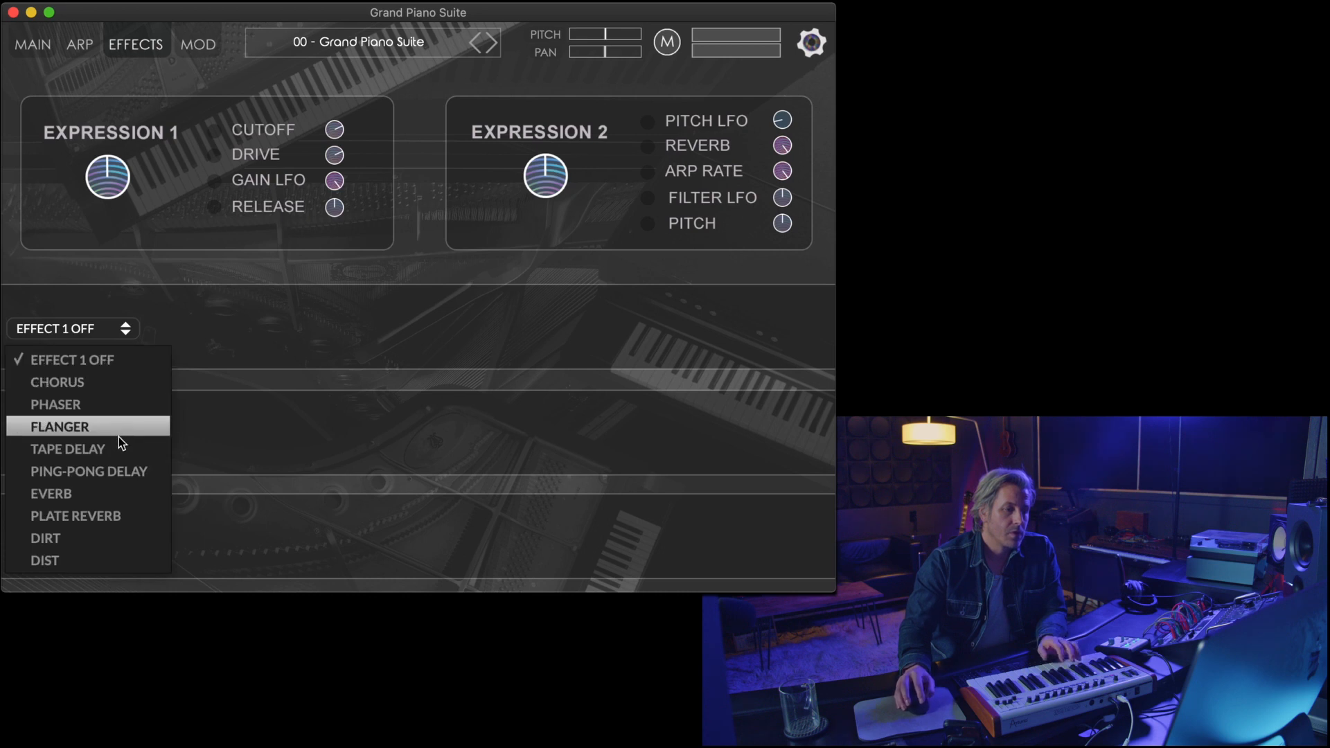
click(128, 459)
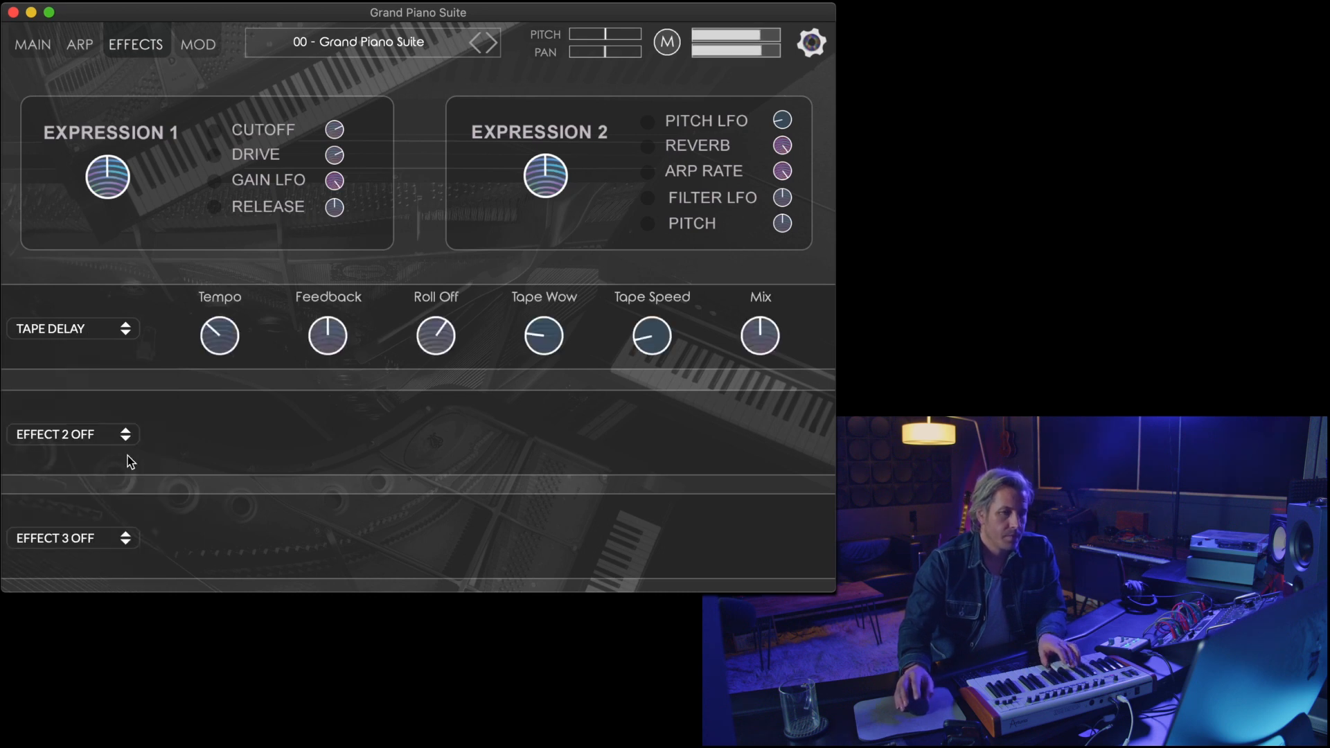
mouse_move(762, 339)
mouse_down()
mouse_move(762, 374)
mouse_move(776, 324)
mouse_up()
mouse_move(560, 345)
mouse_down()
mouse_move(558, 327)
mouse_move(552, 343)
mouse_up()
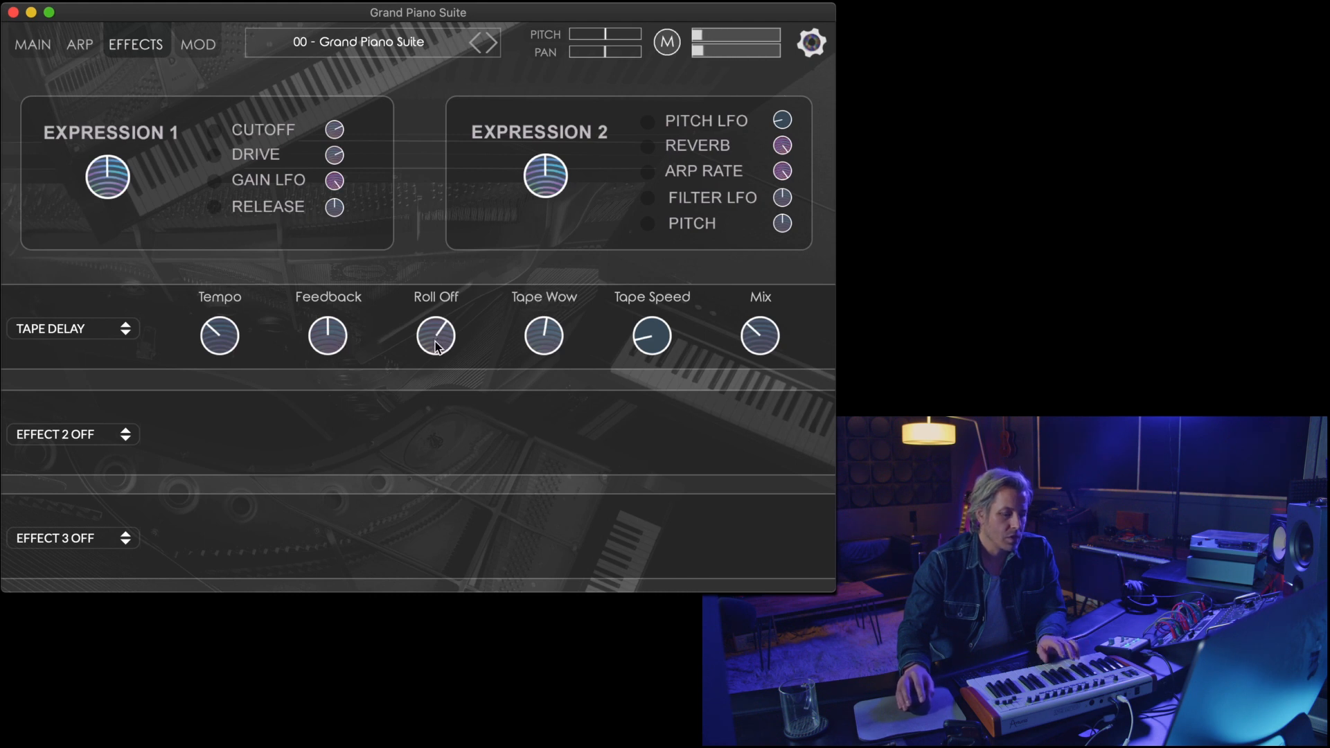
drag(435, 346, 442, 330)
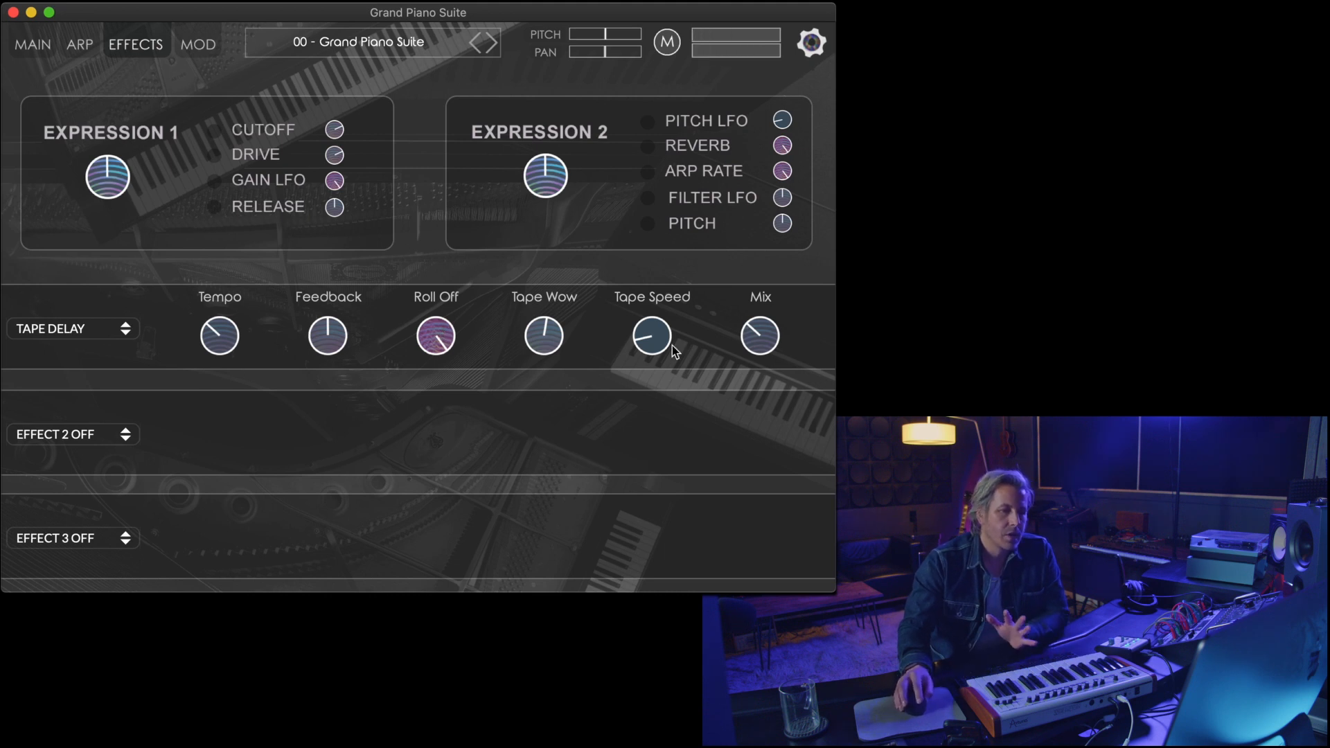
- Try Ping-Pong Delay in the first effect slot, and replace it with Dist
click(78, 334)
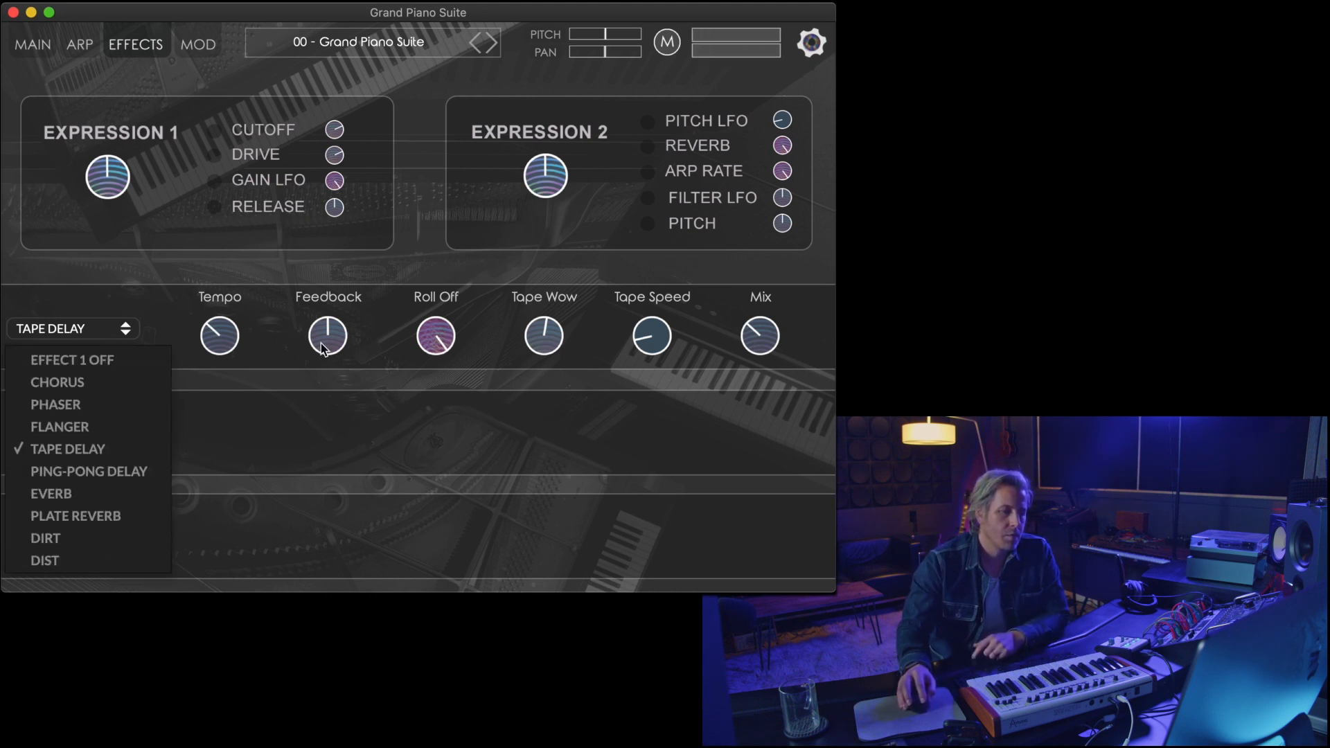
click(105, 472)
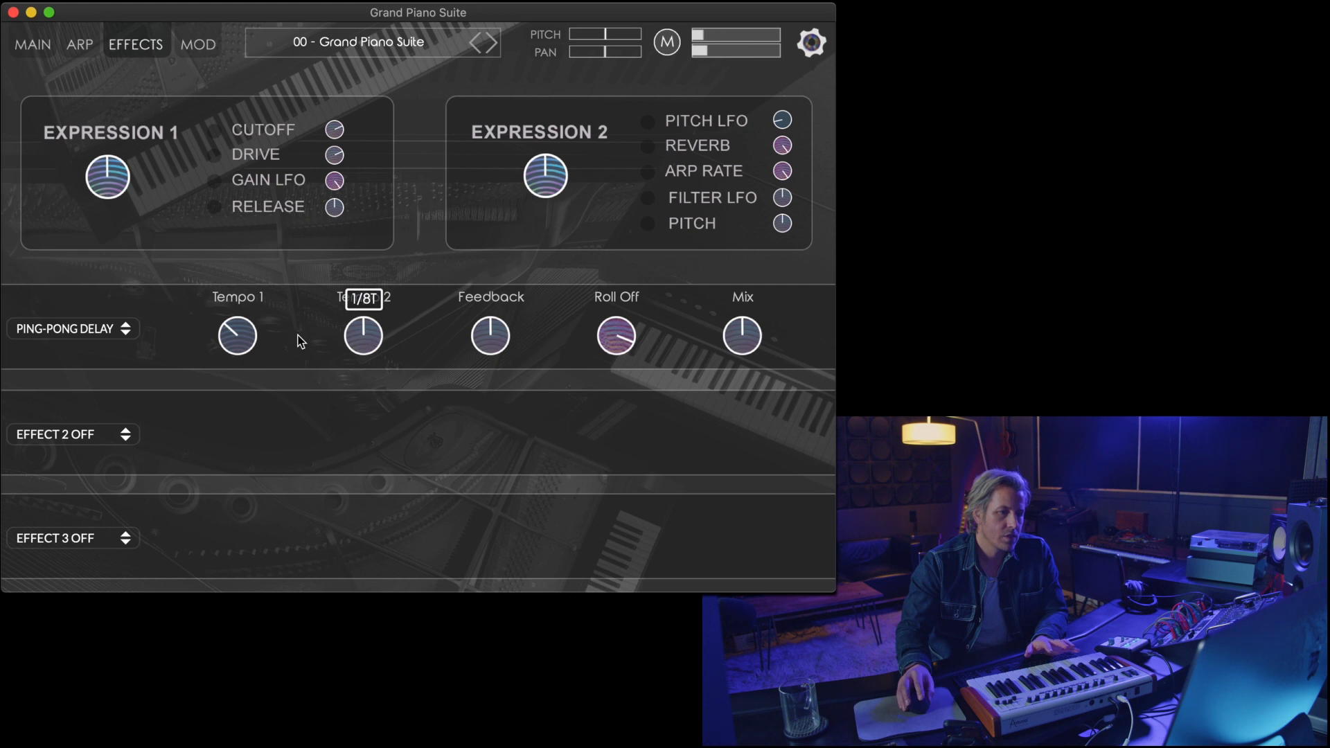
click(89, 336)
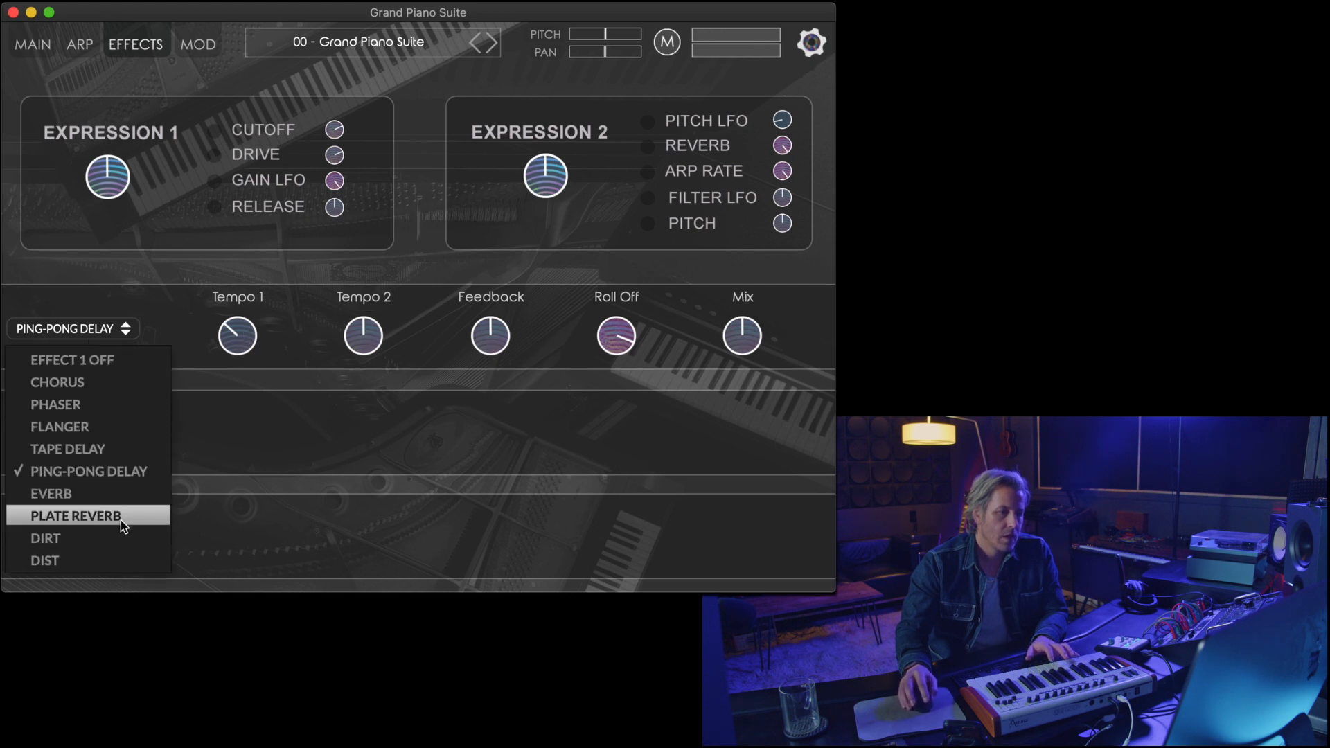
click(121, 557)
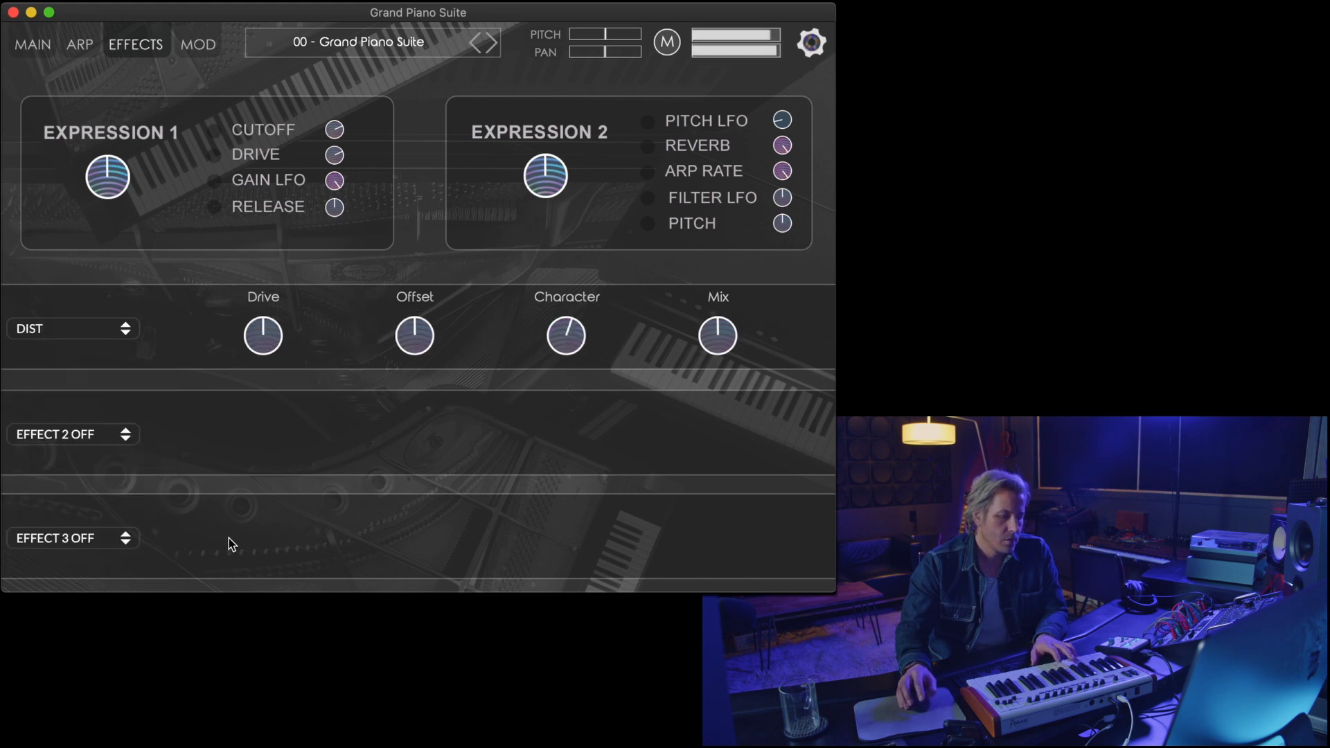
click(55, 54)
click(133, 46)
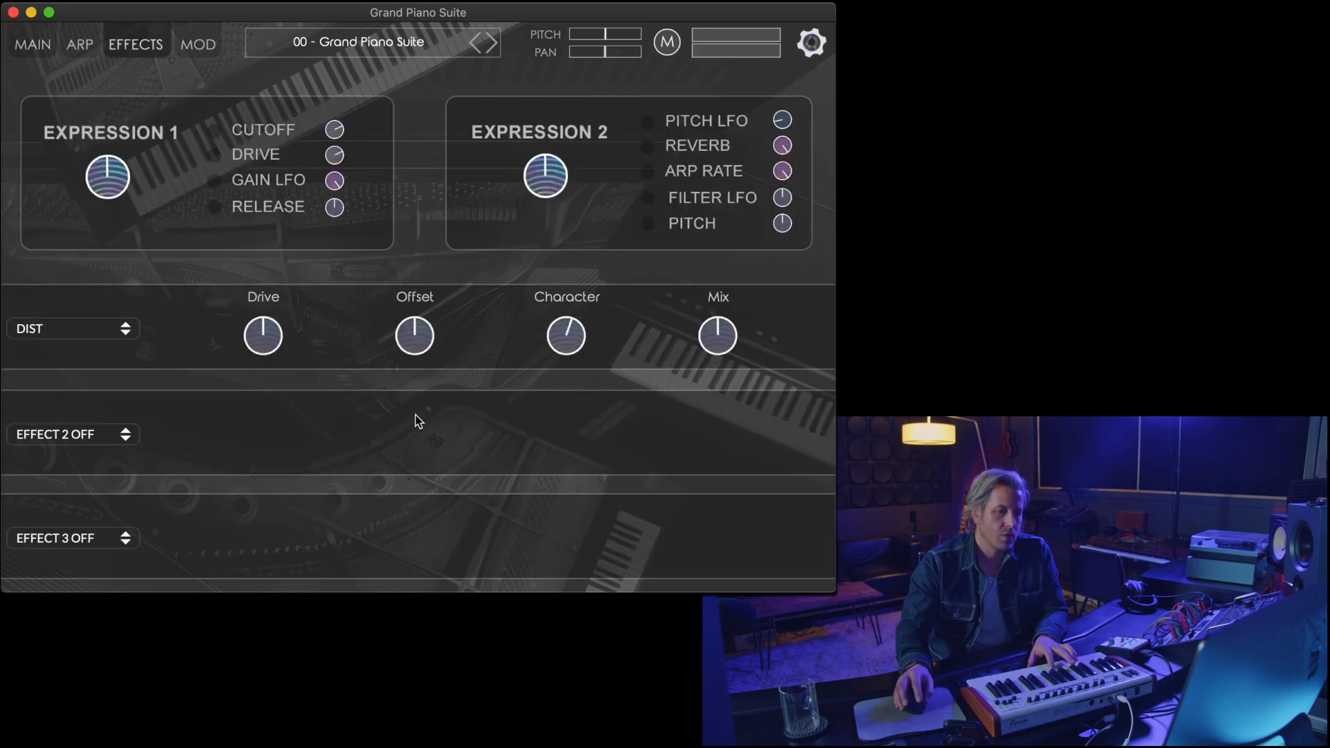
- Load Everb in the second effect slot, with Size at maximum and a reduced Early Diffusion
click(125, 434)
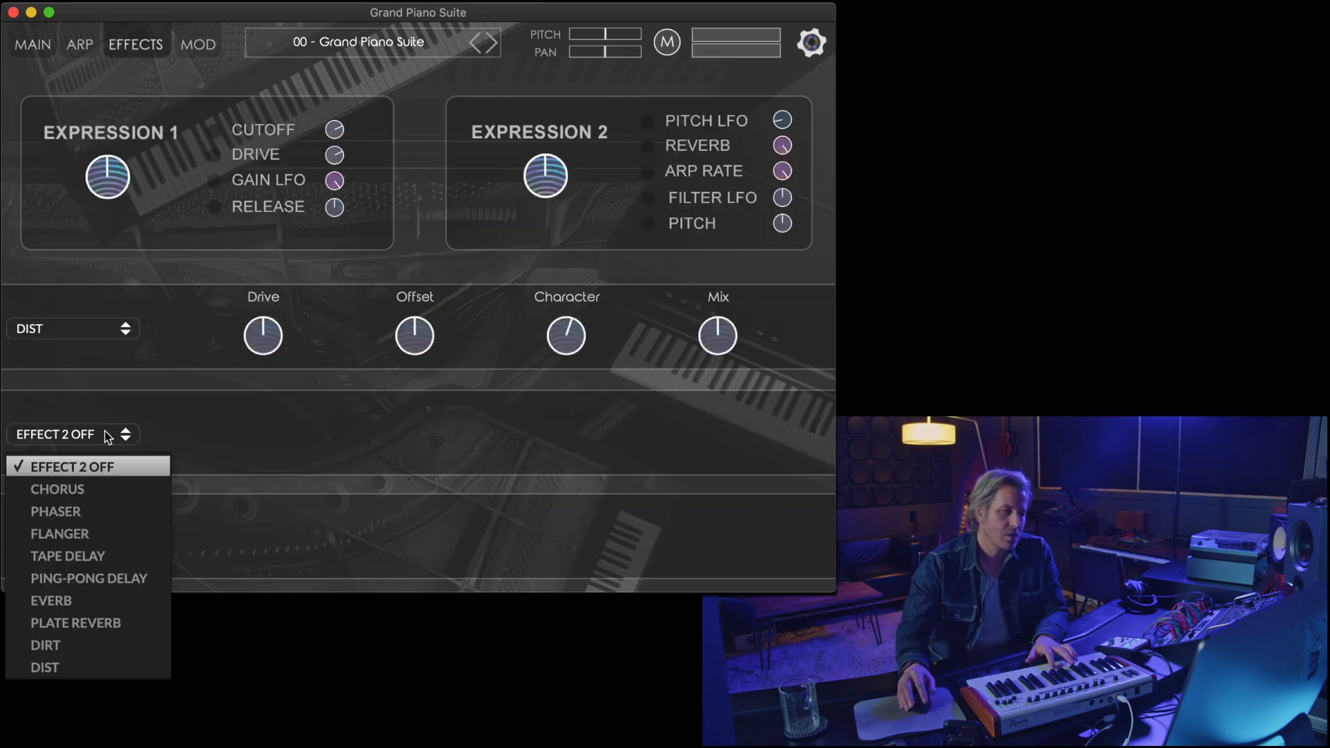
click(136, 604)
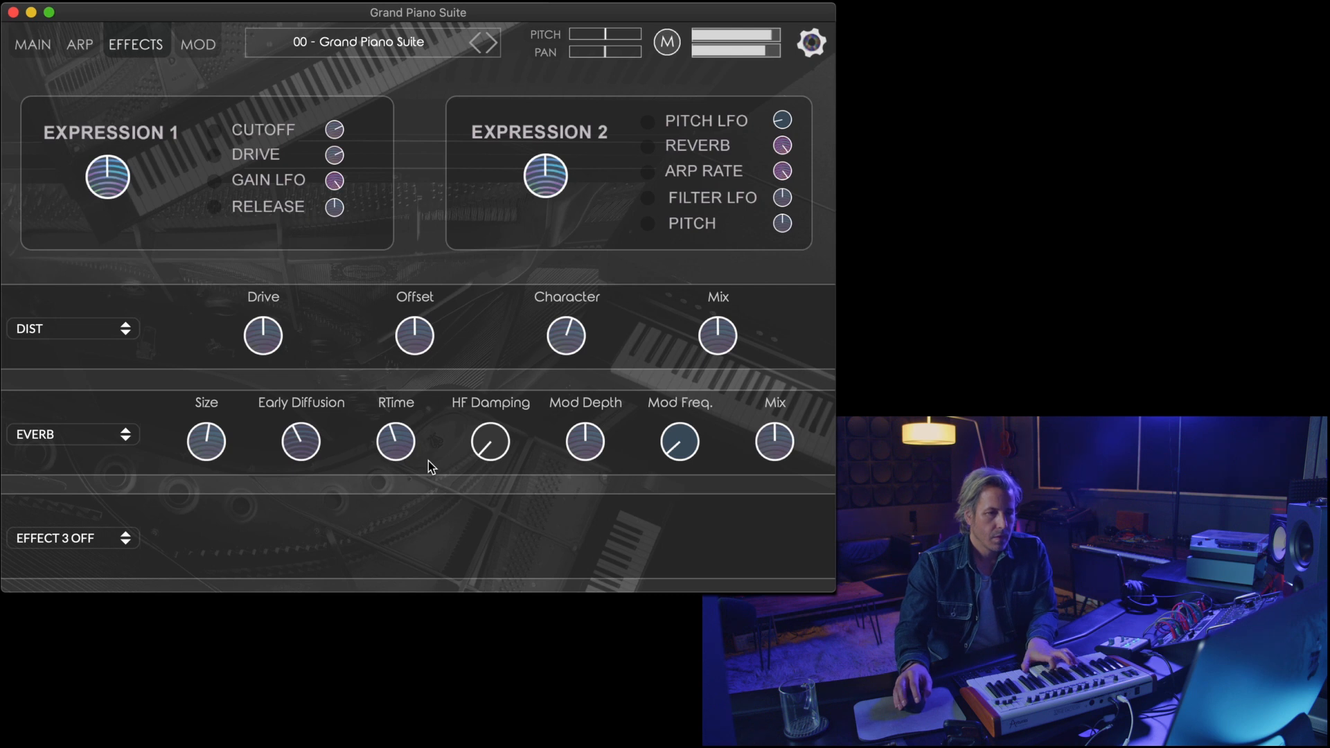
drag(208, 446, 218, 425)
drag(298, 452, 300, 466)
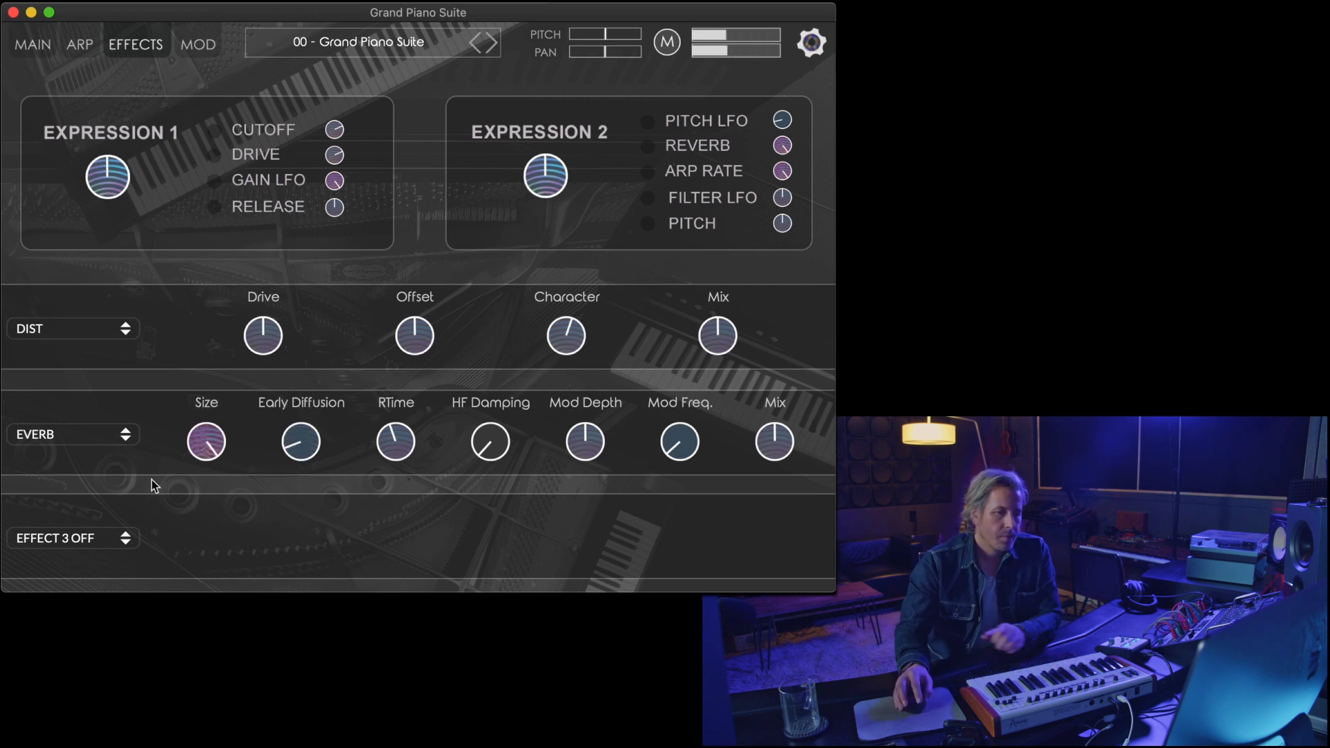
- Load Dirt in the third effect slot and adjust its Mix
click(107, 538)
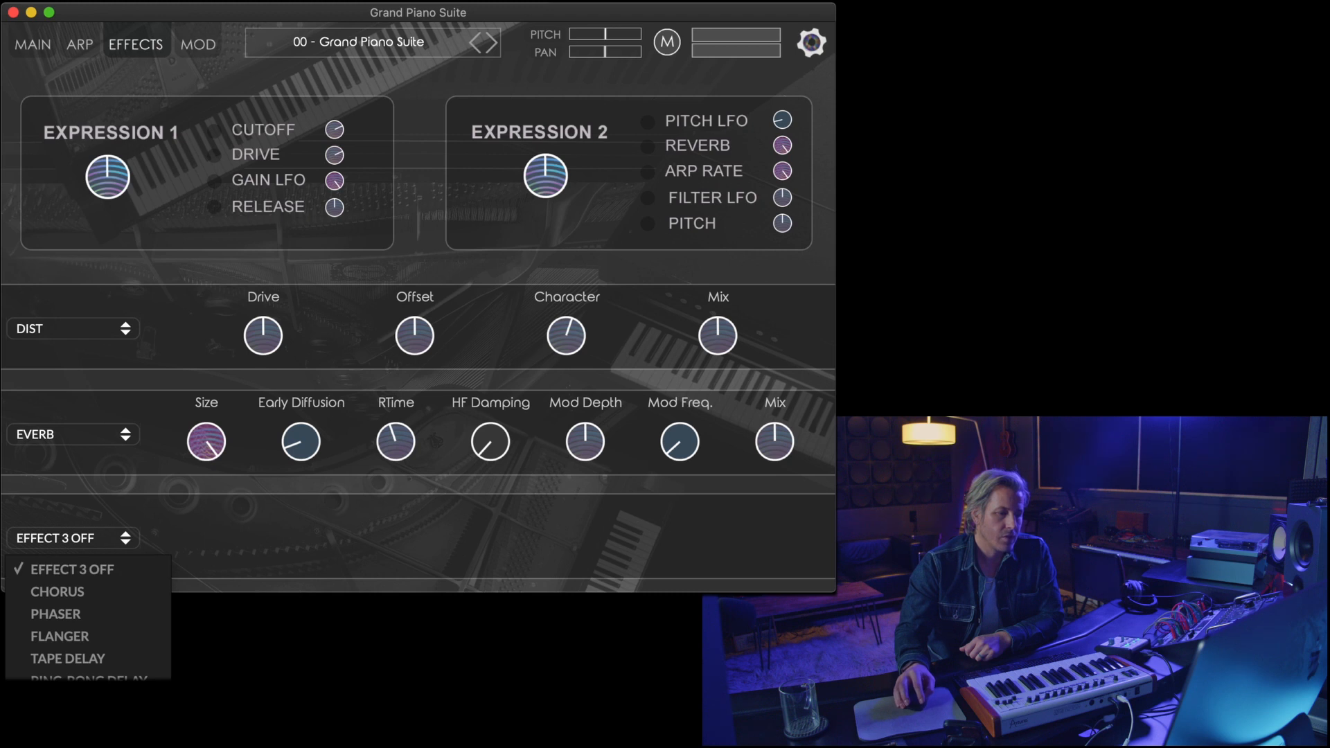
click(63, 720)
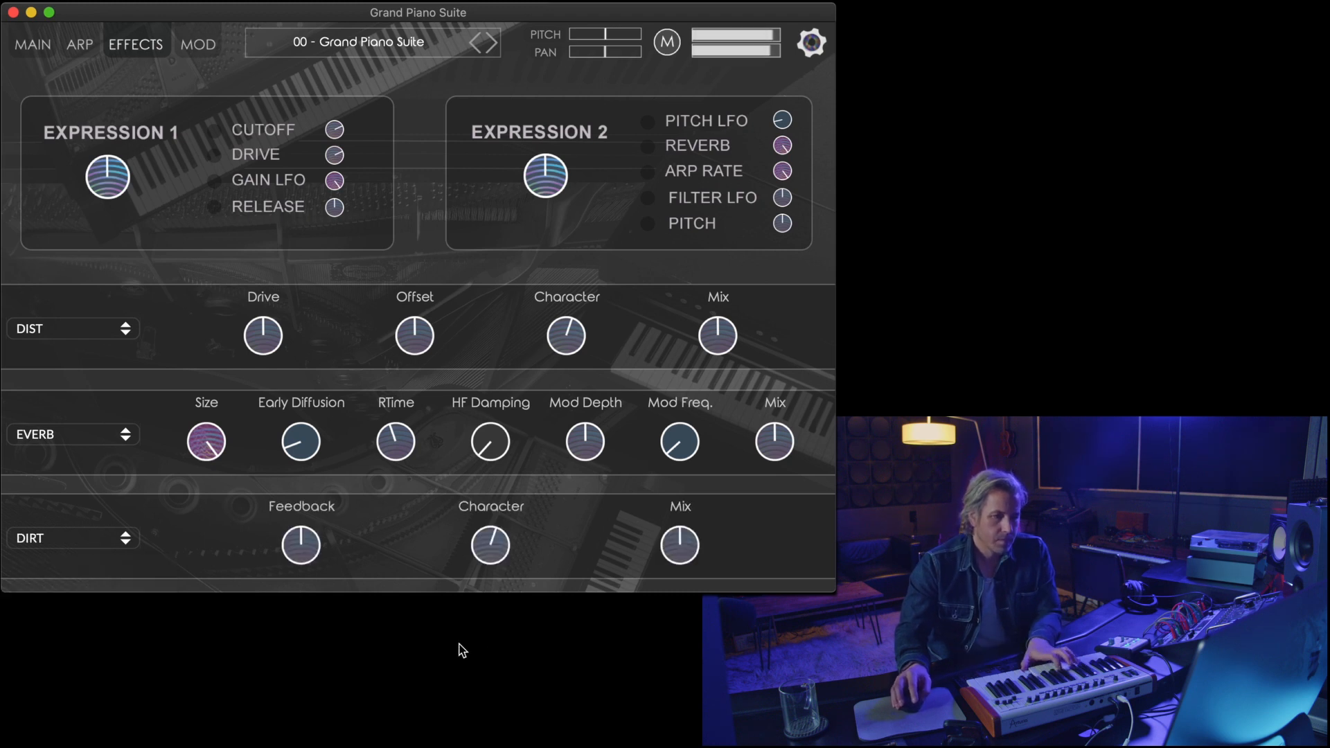
drag(670, 539, 669, 525)
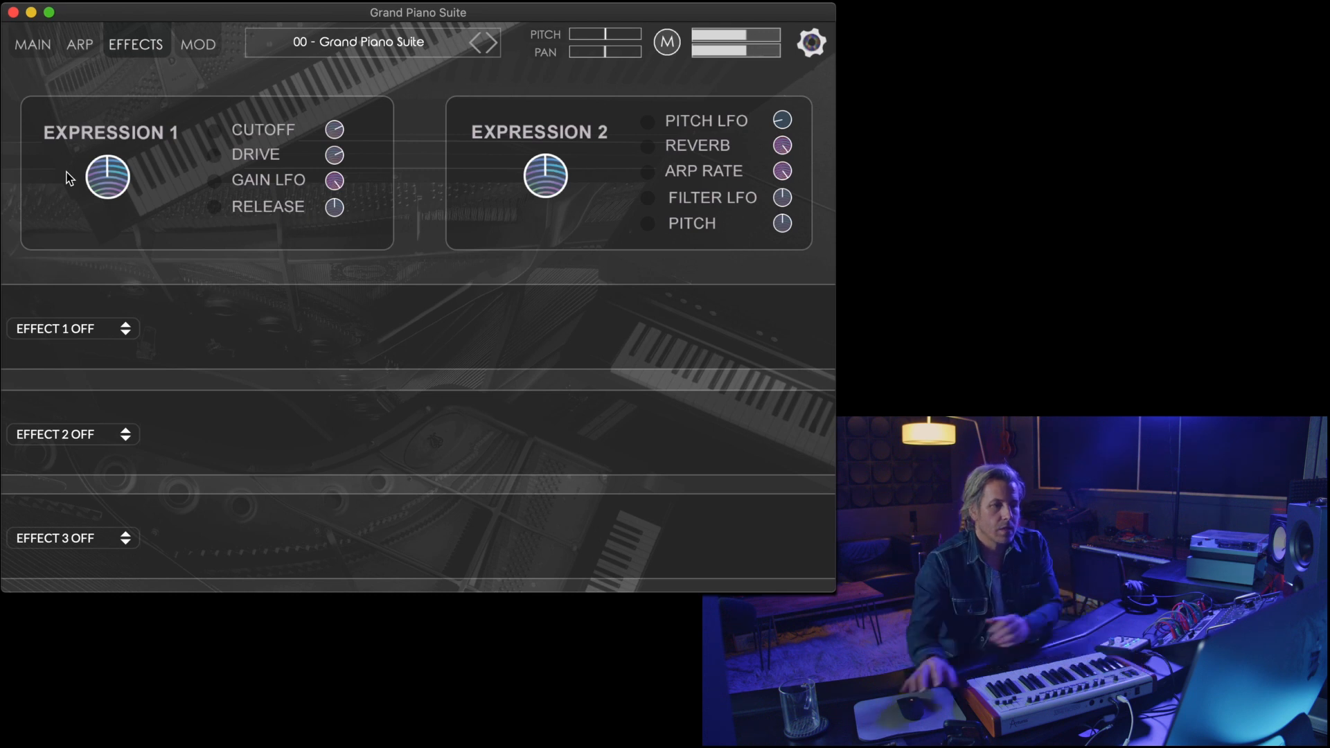
- Assign Cutoff to Expression 1 and check how the main page's Cutoff knob responds to it
click(213, 131)
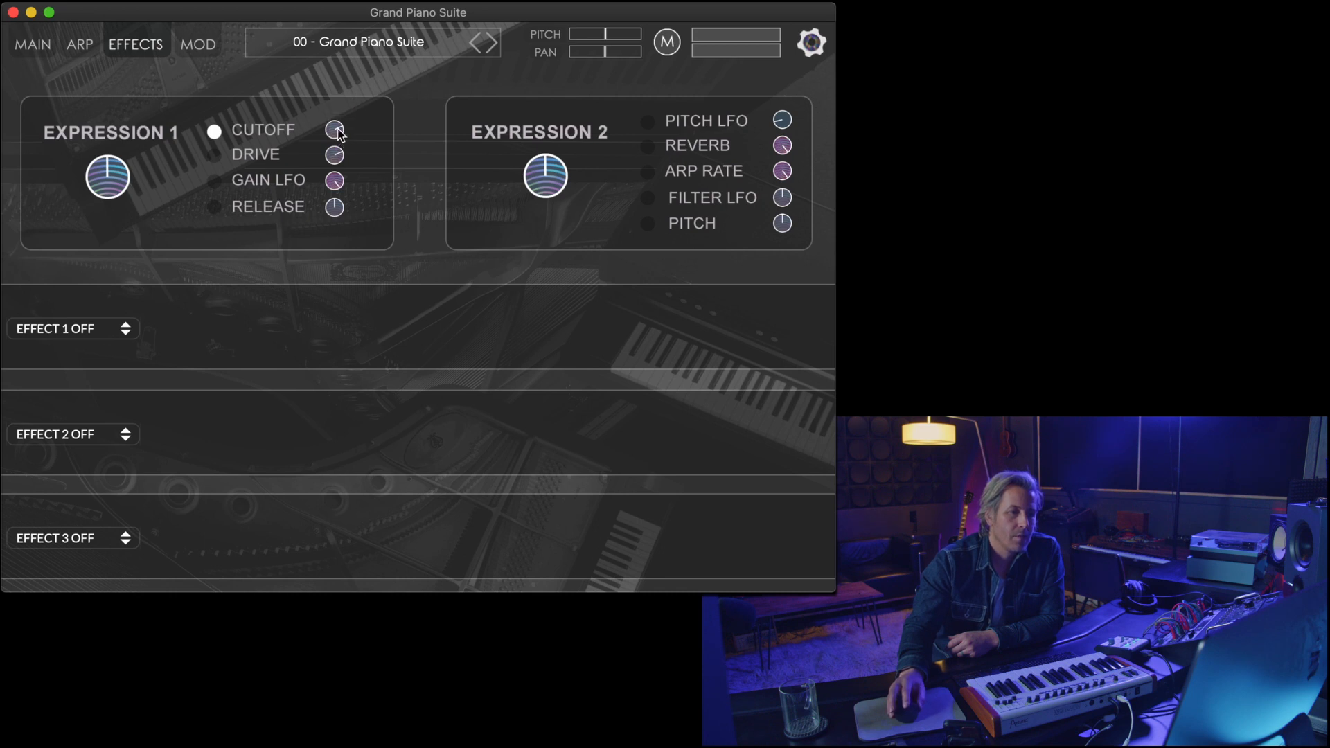
mouse_move(338, 132)
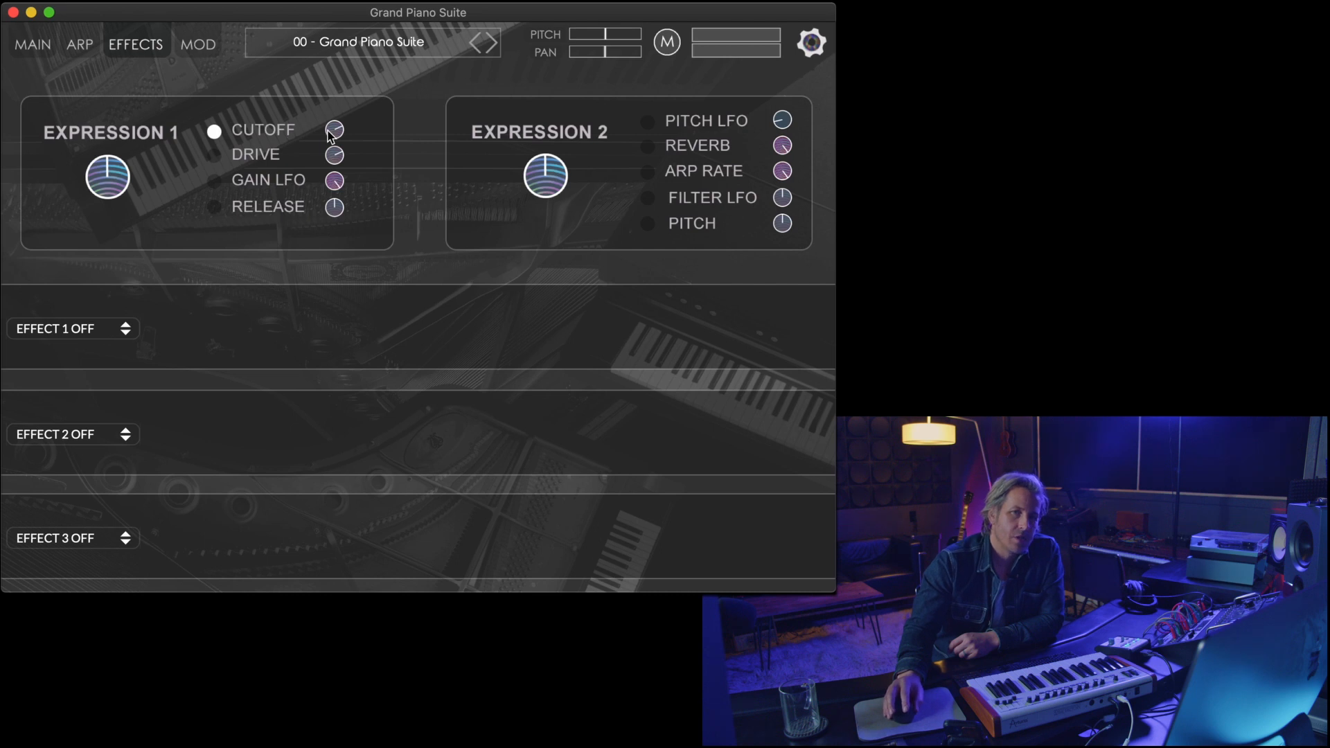
click(47, 46)
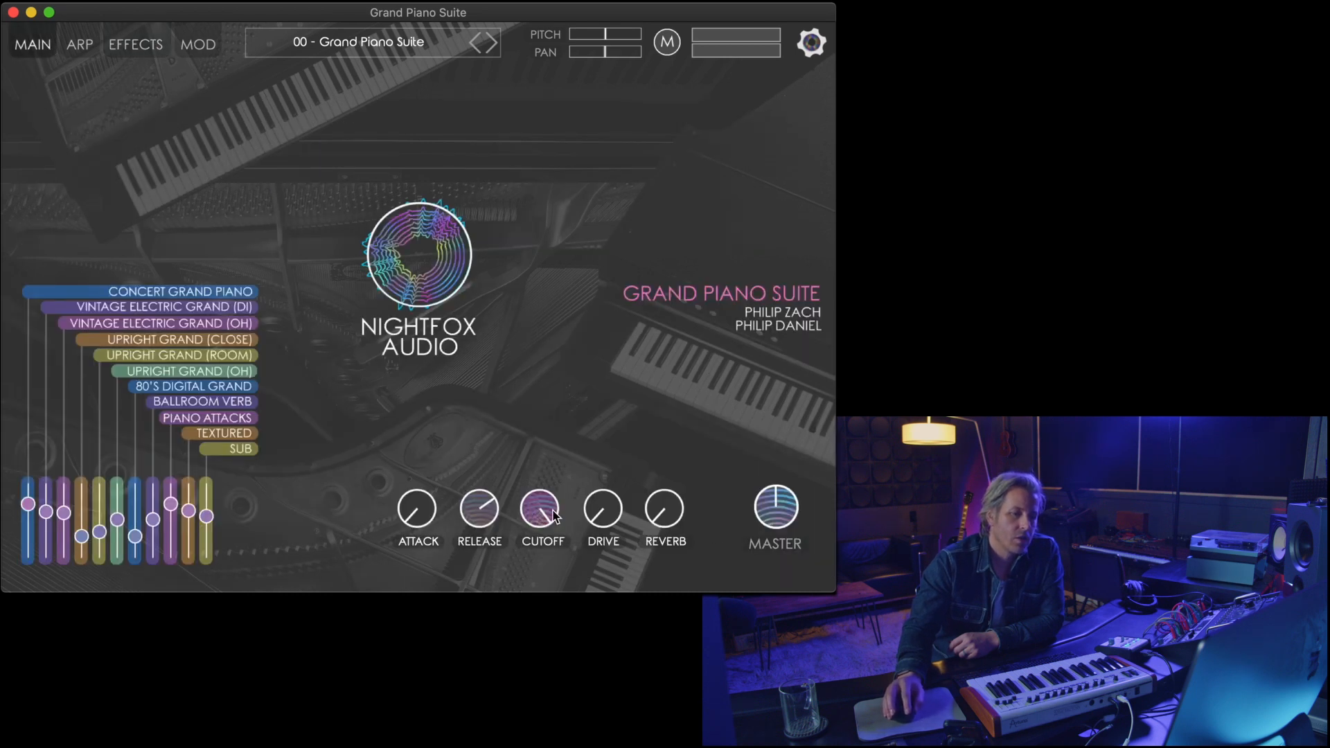
click(133, 46)
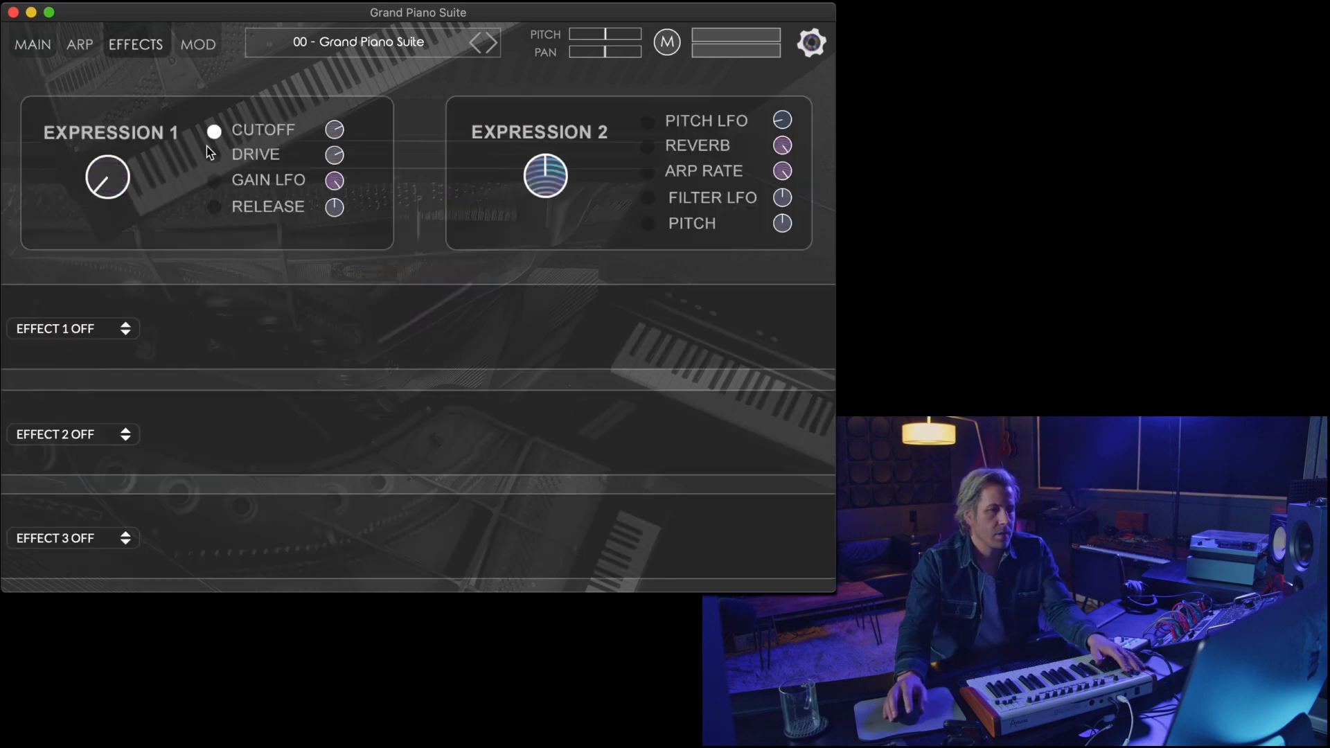
click(33, 47)
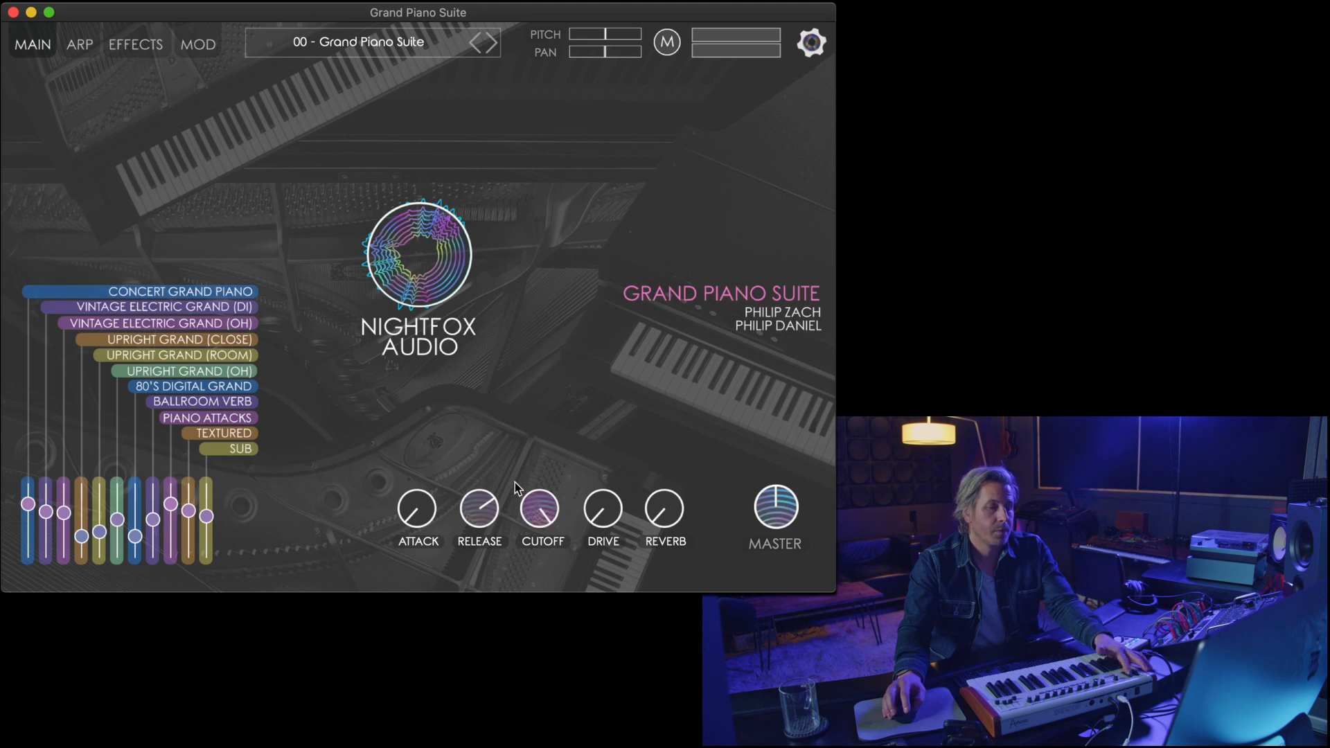
click(134, 47)
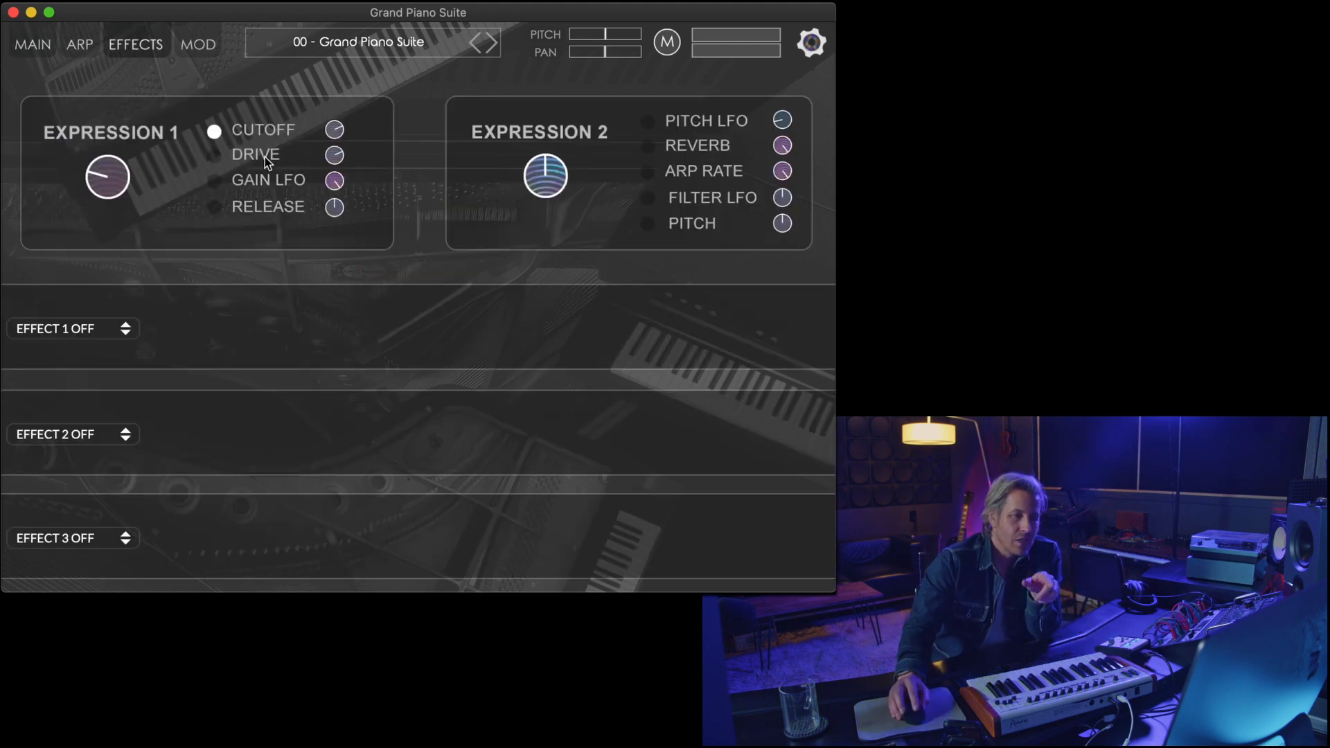
- Assign Drive to Expression 1 with a low modulation amount and check the main page's Drive knob
click(214, 155)
drag(338, 164, 330, 184)
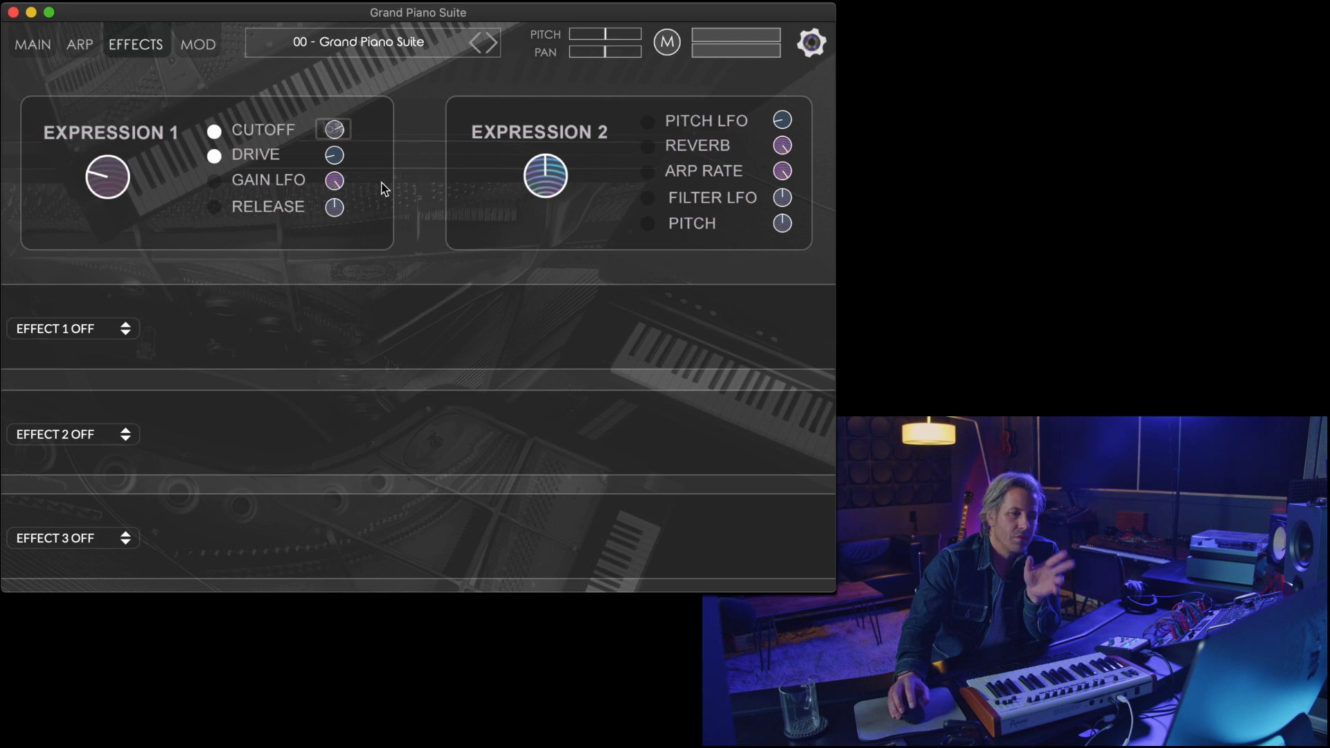
click(33, 44)
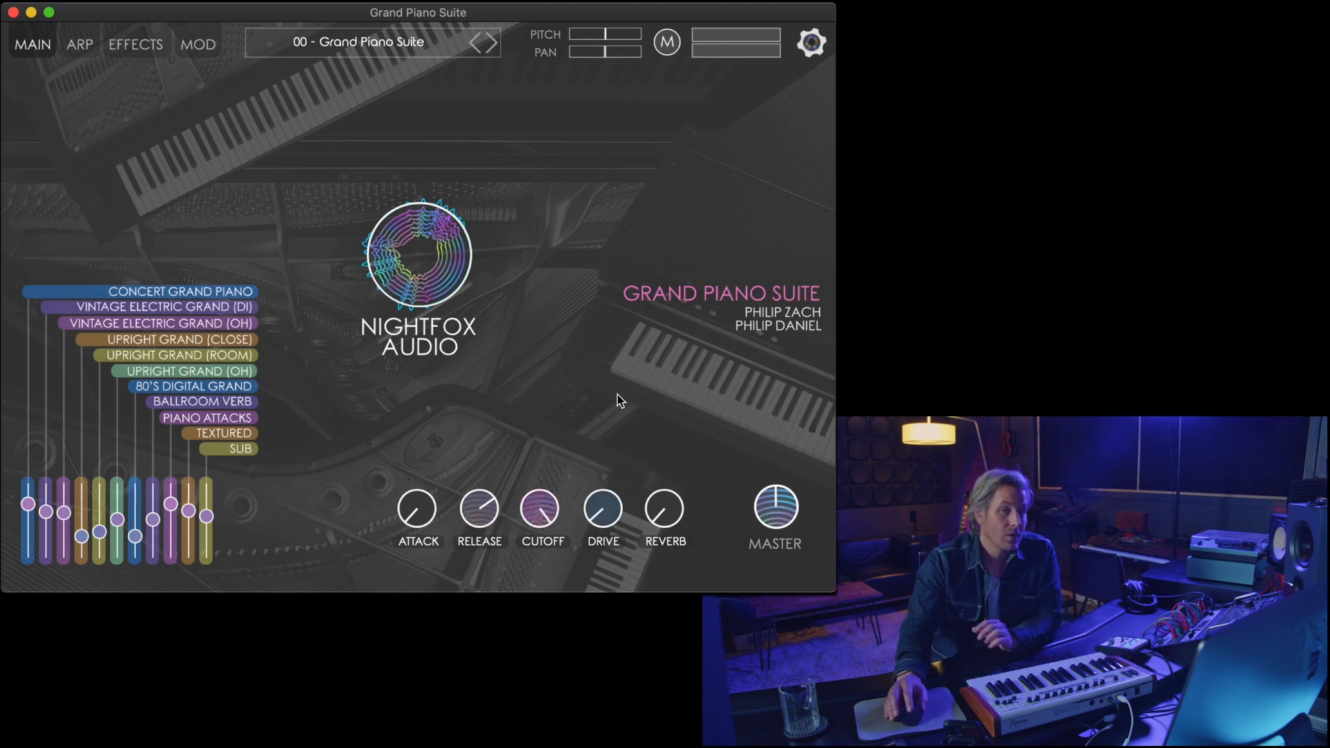
click(147, 47)
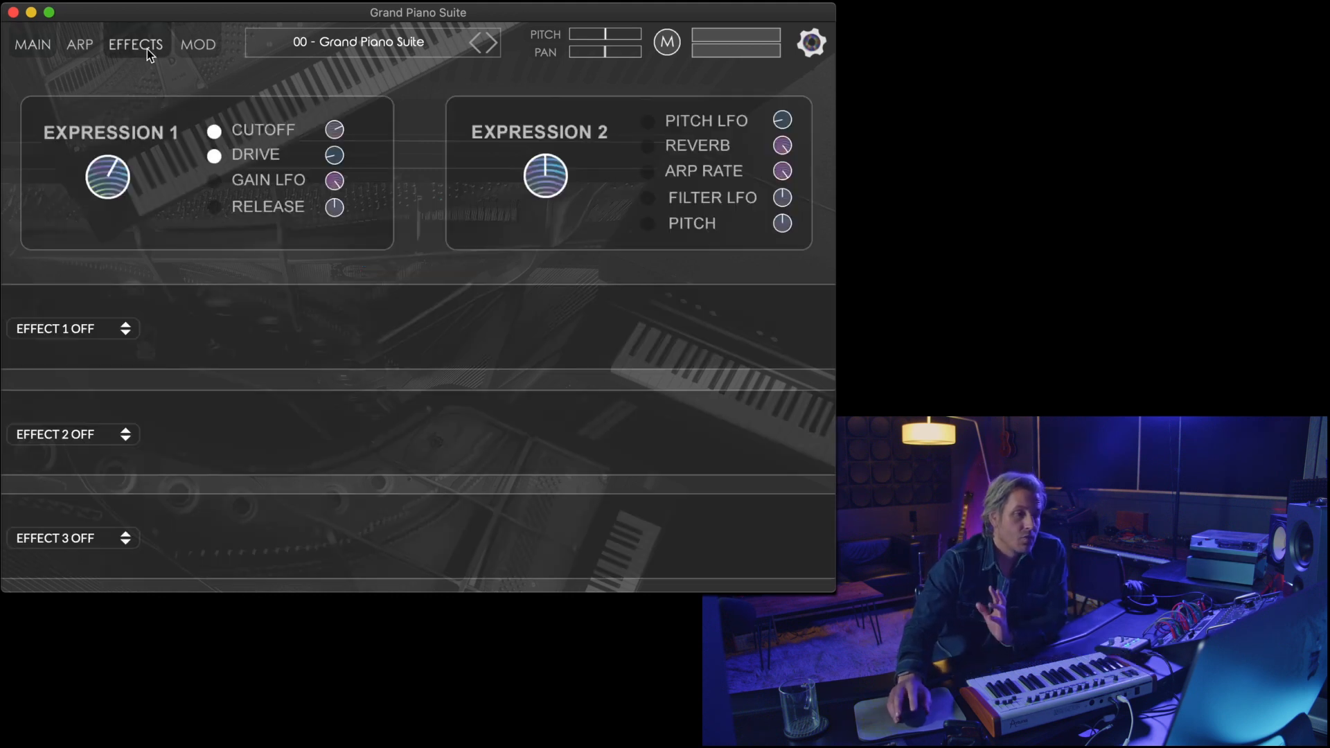
- Assign Gain LFO and Release to Expression 1, set the Release amount to 61%, and check the knobs on the main page
click(215, 181)
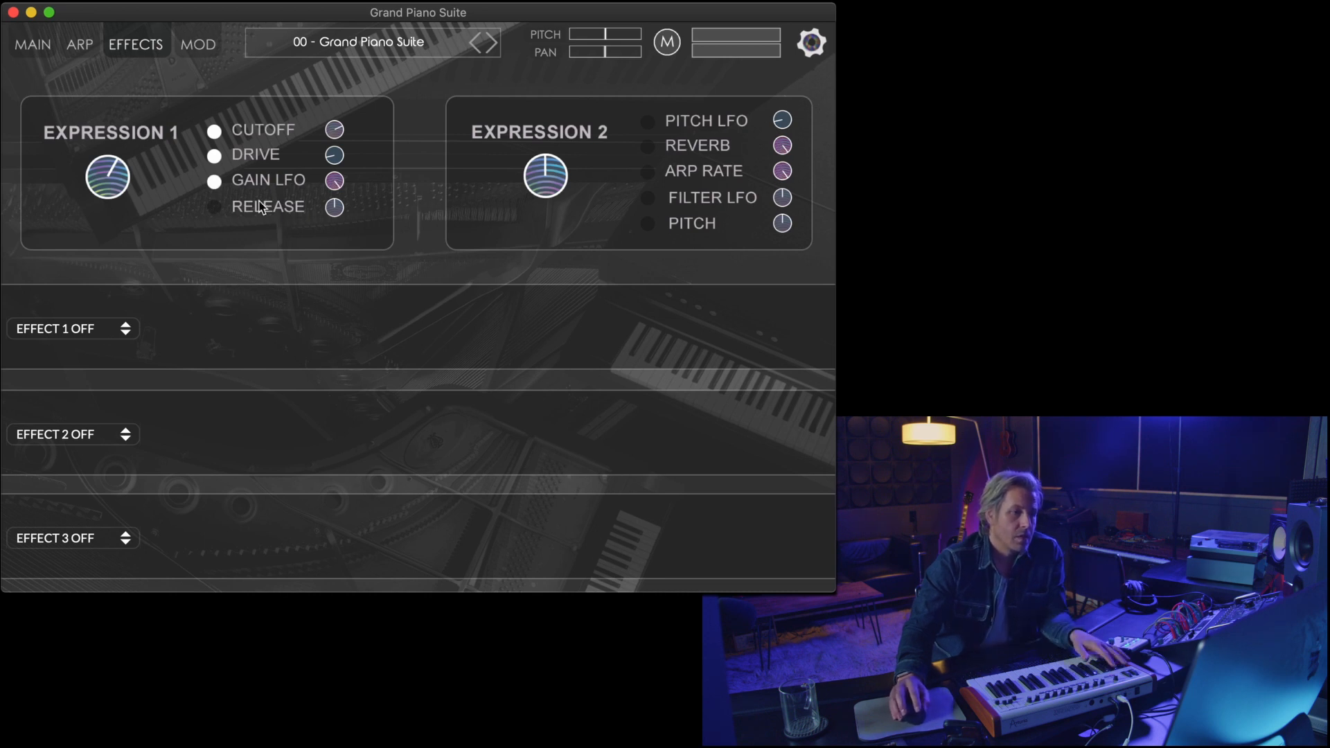
click(216, 207)
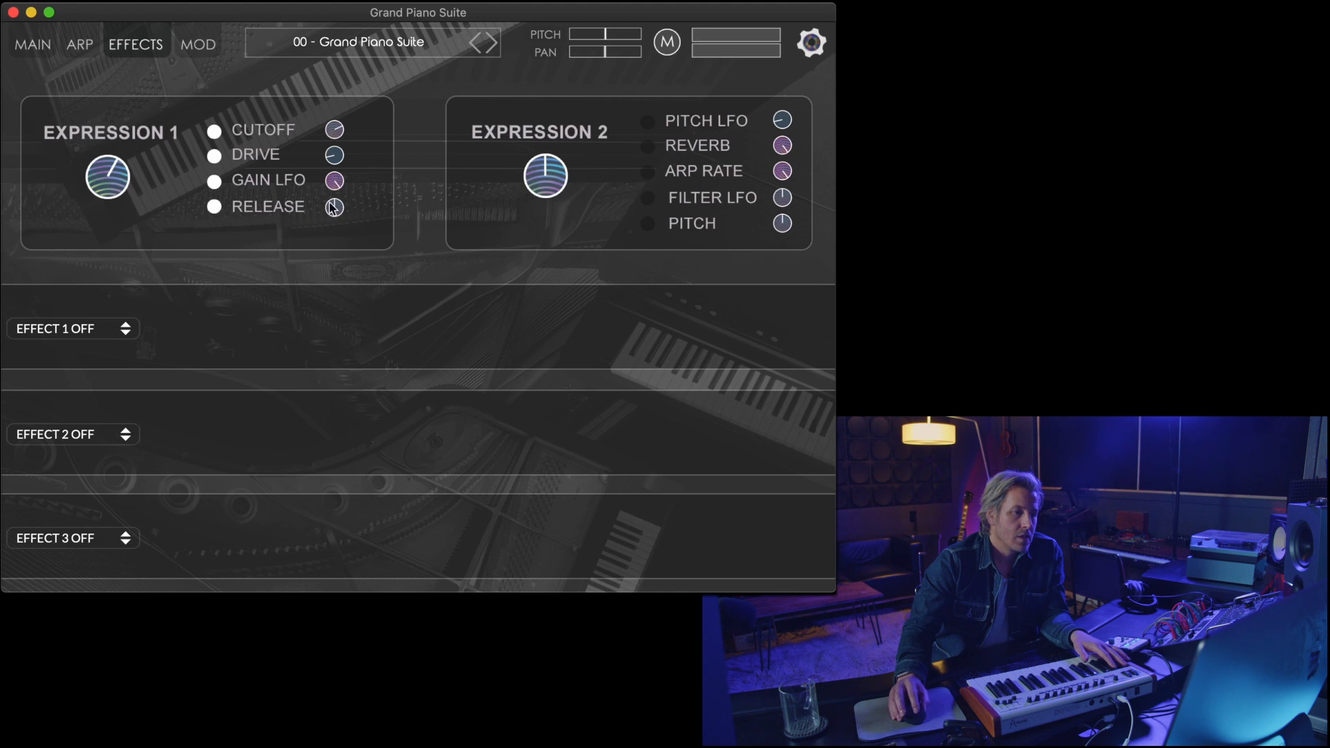
mouse_move(336, 214)
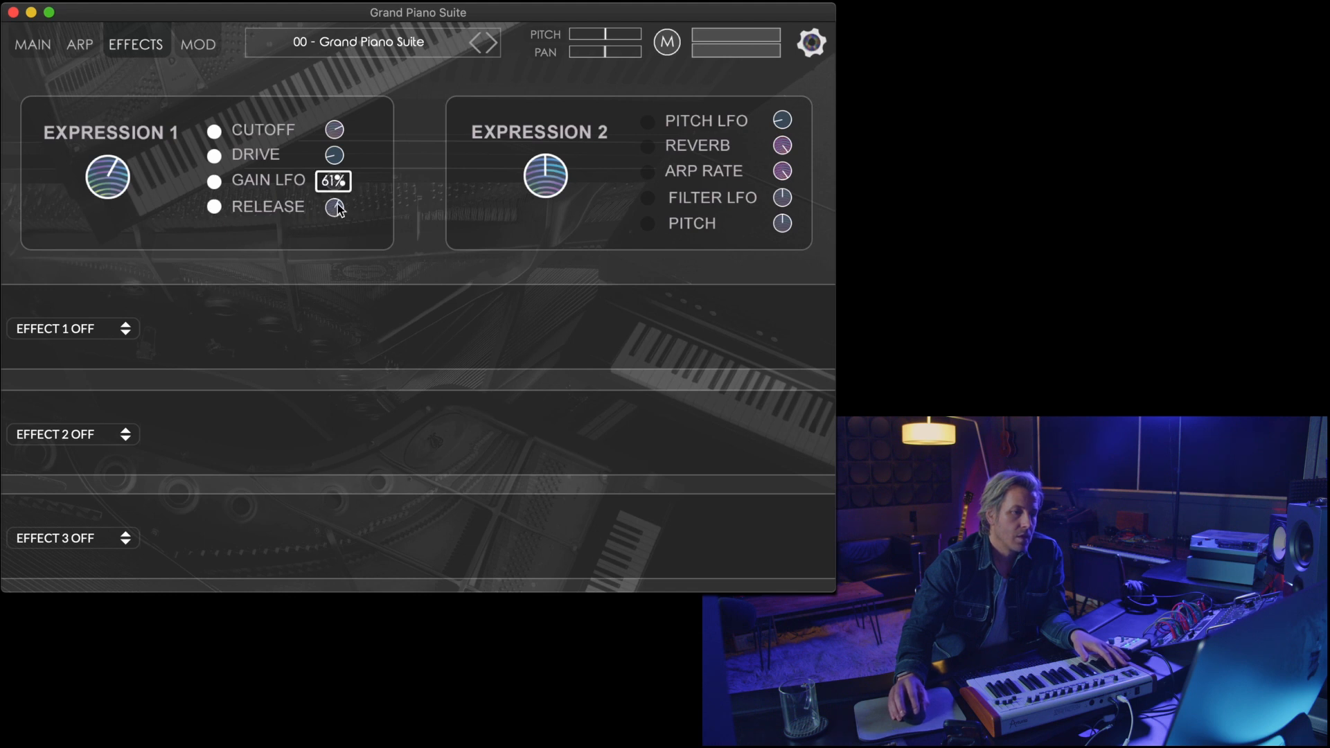
click(32, 45)
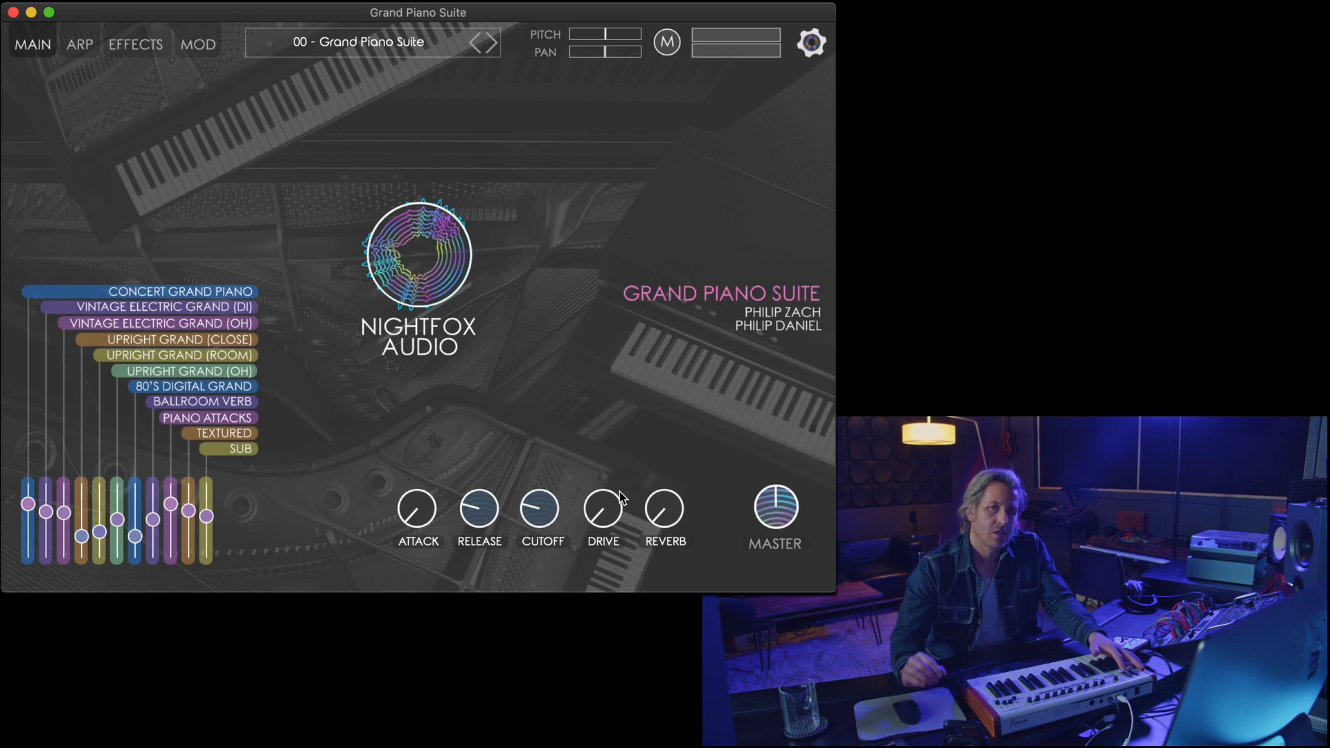
click(158, 49)
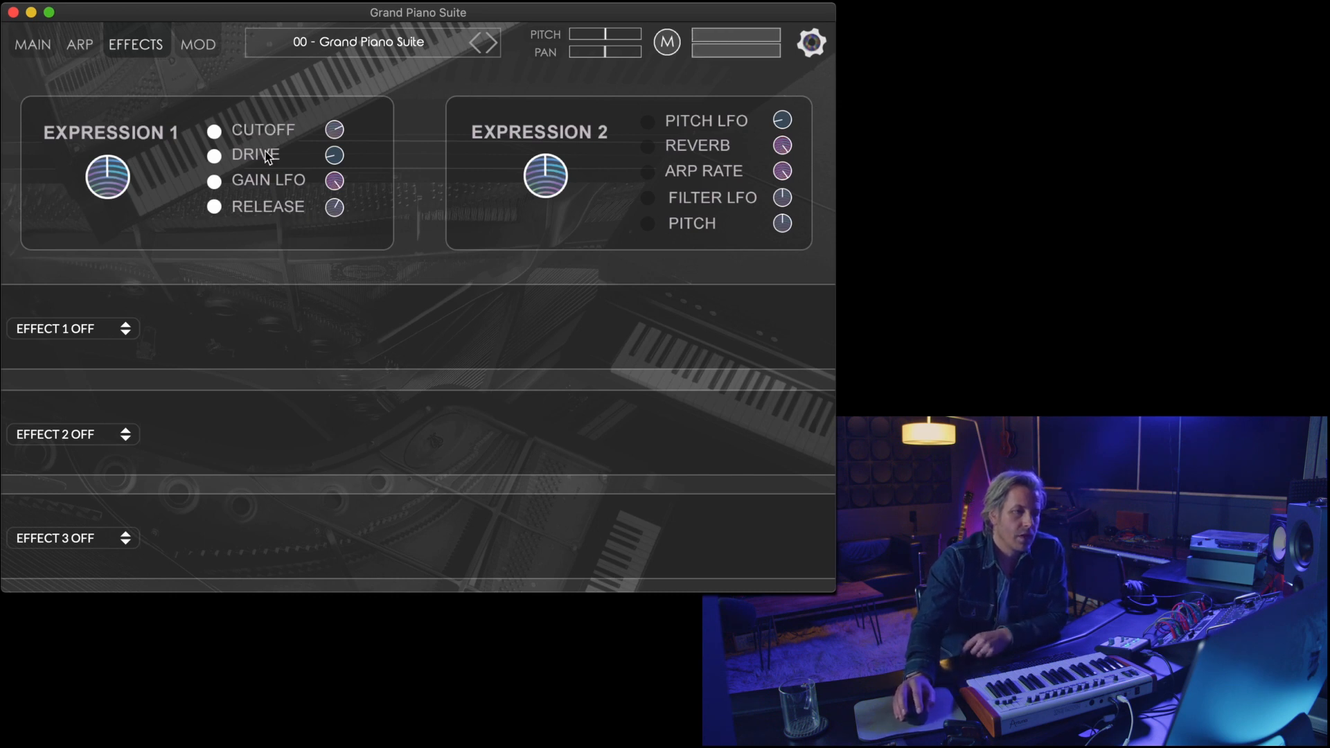
- Lower the Cutoff of the main page's SVF Lopass filter so it rolls off the high frequencies, and close the filter settings
click(33, 45)
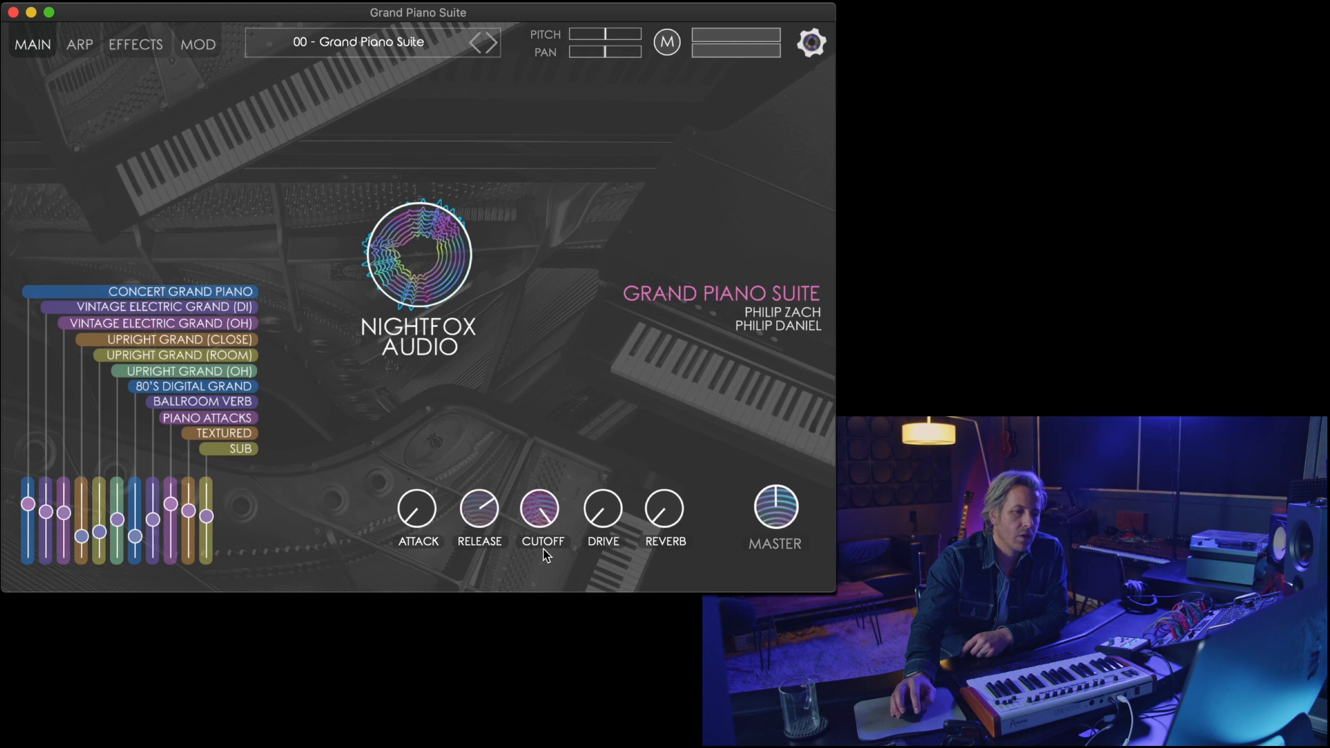
click(540, 507)
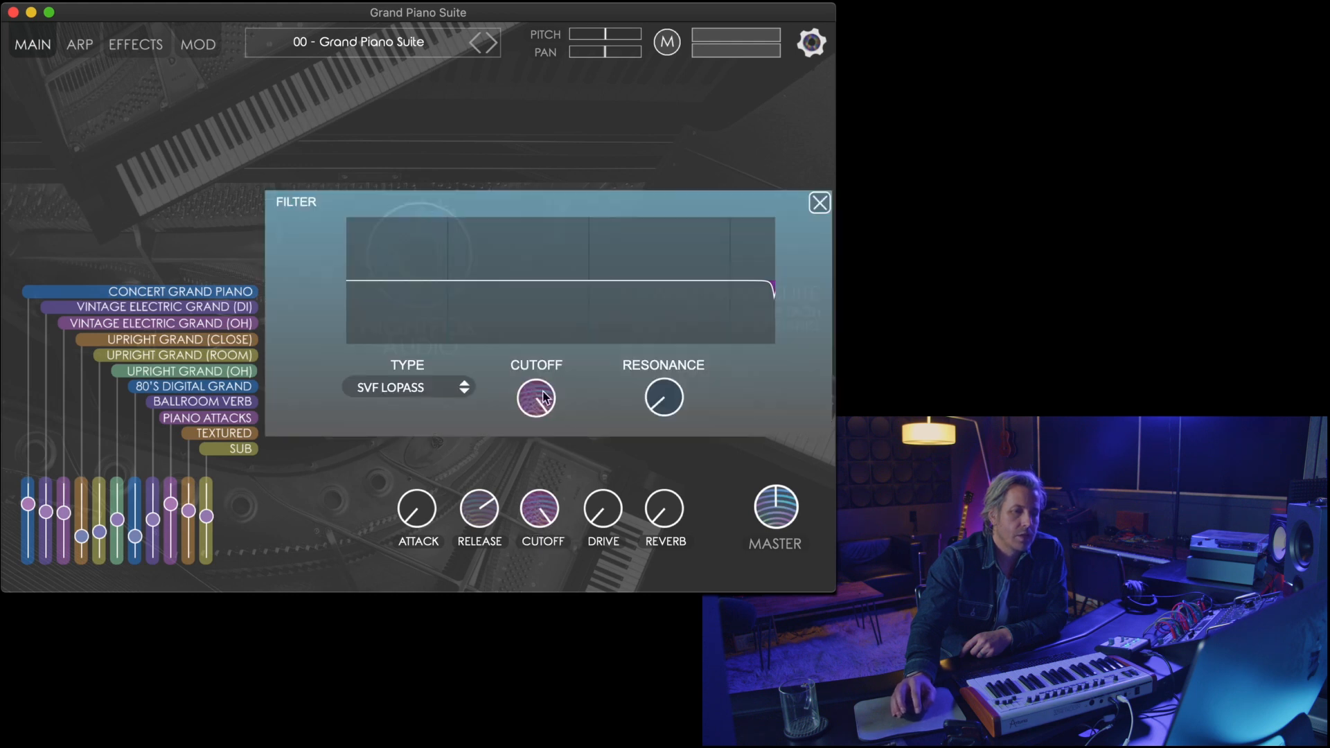
mouse_move(544, 397)
mouse_down()
mouse_move(528, 424)
mouse_move(530, 409)
mouse_up()
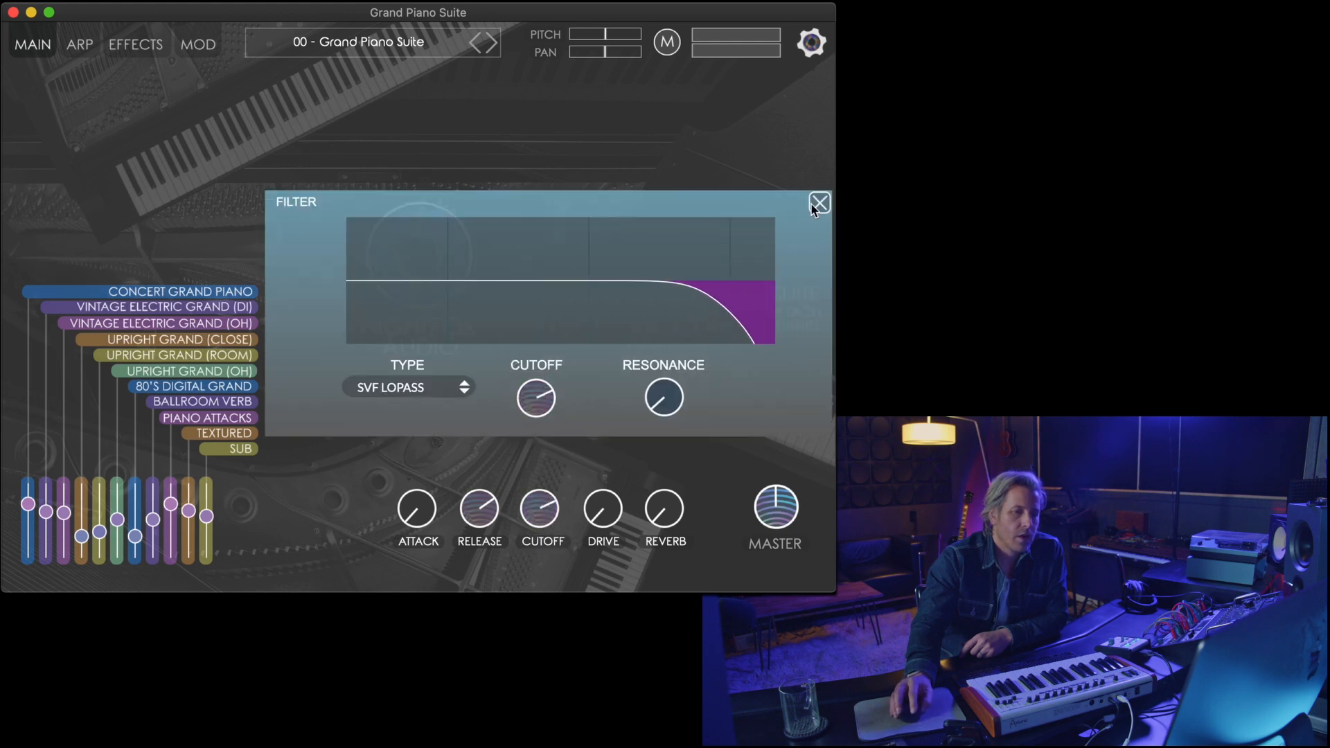
click(819, 203)
- Raise the wave shaper's Drive to 9.3 dB and return to the effects page
click(601, 539)
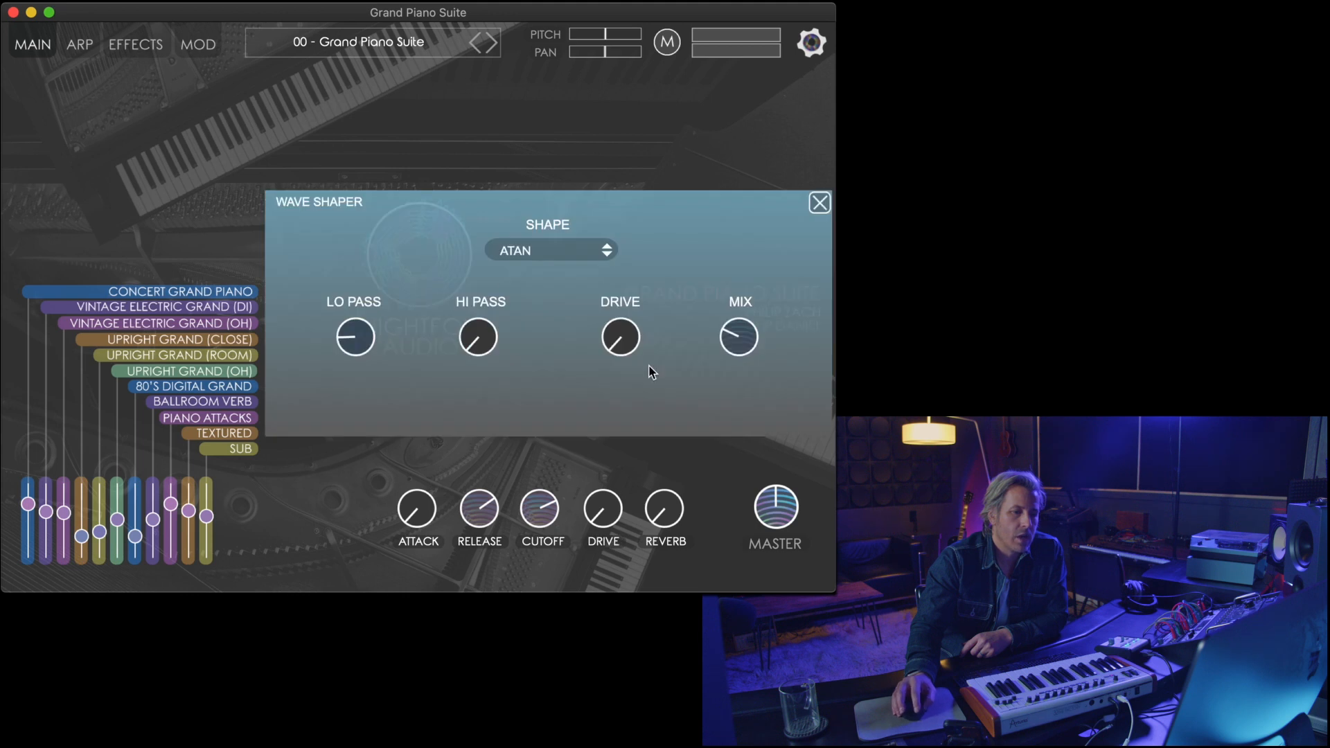
drag(627, 335, 621, 304)
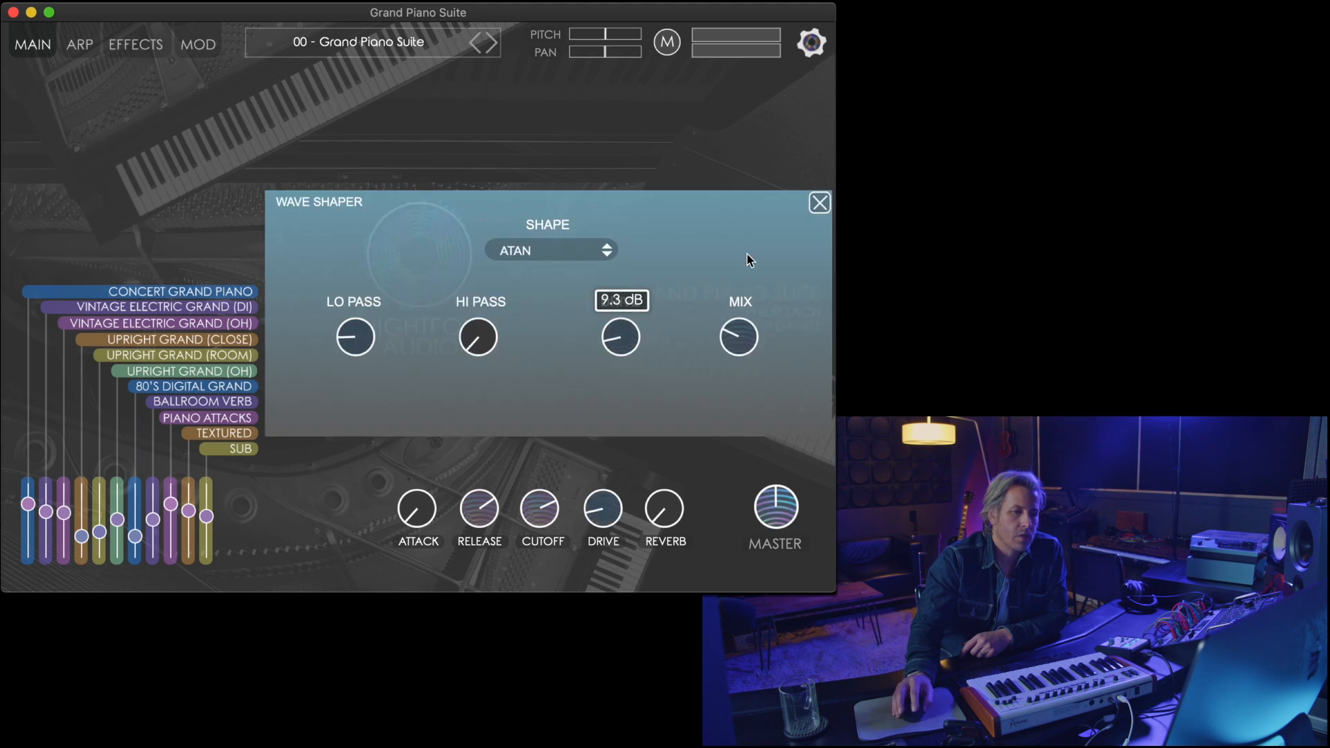
click(819, 203)
click(135, 44)
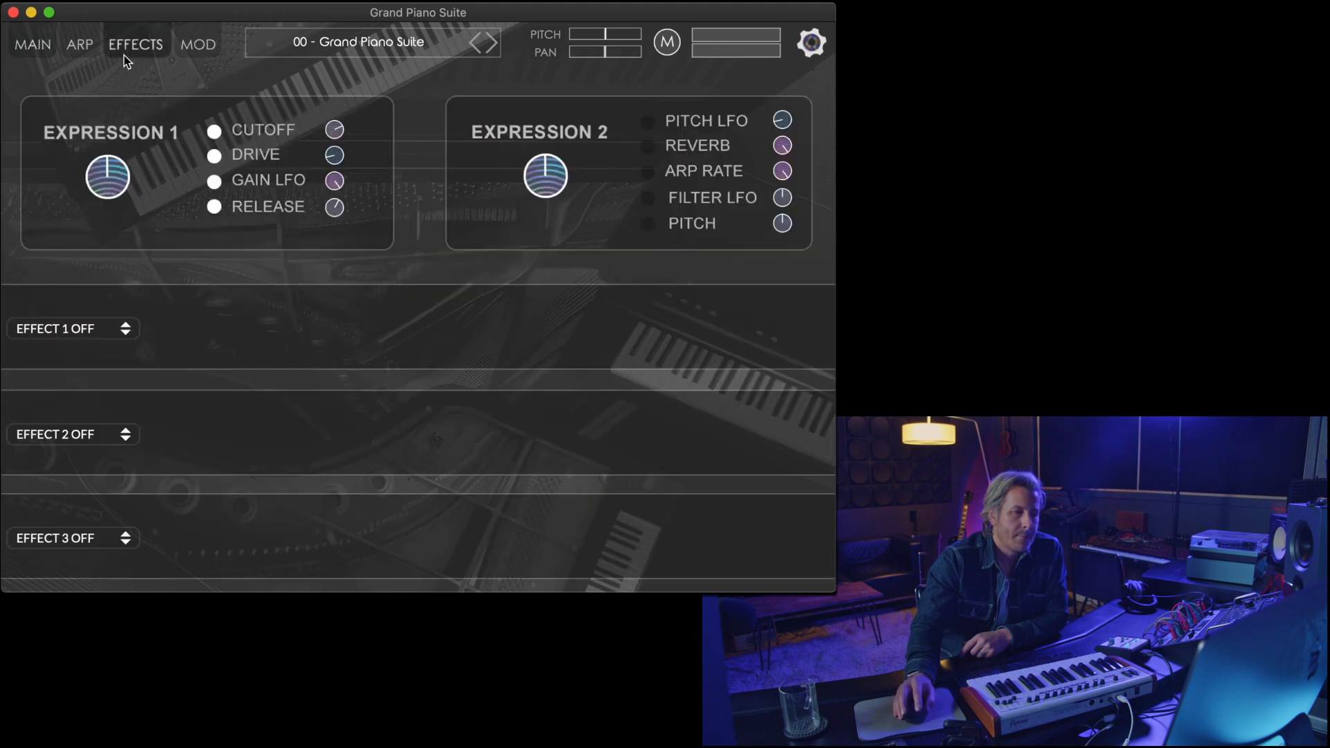
- Lower Gain LFO's modulation amount for Expression 1, comparing its effect on the Gain LFO Speed with the main page's knobs
click(206, 47)
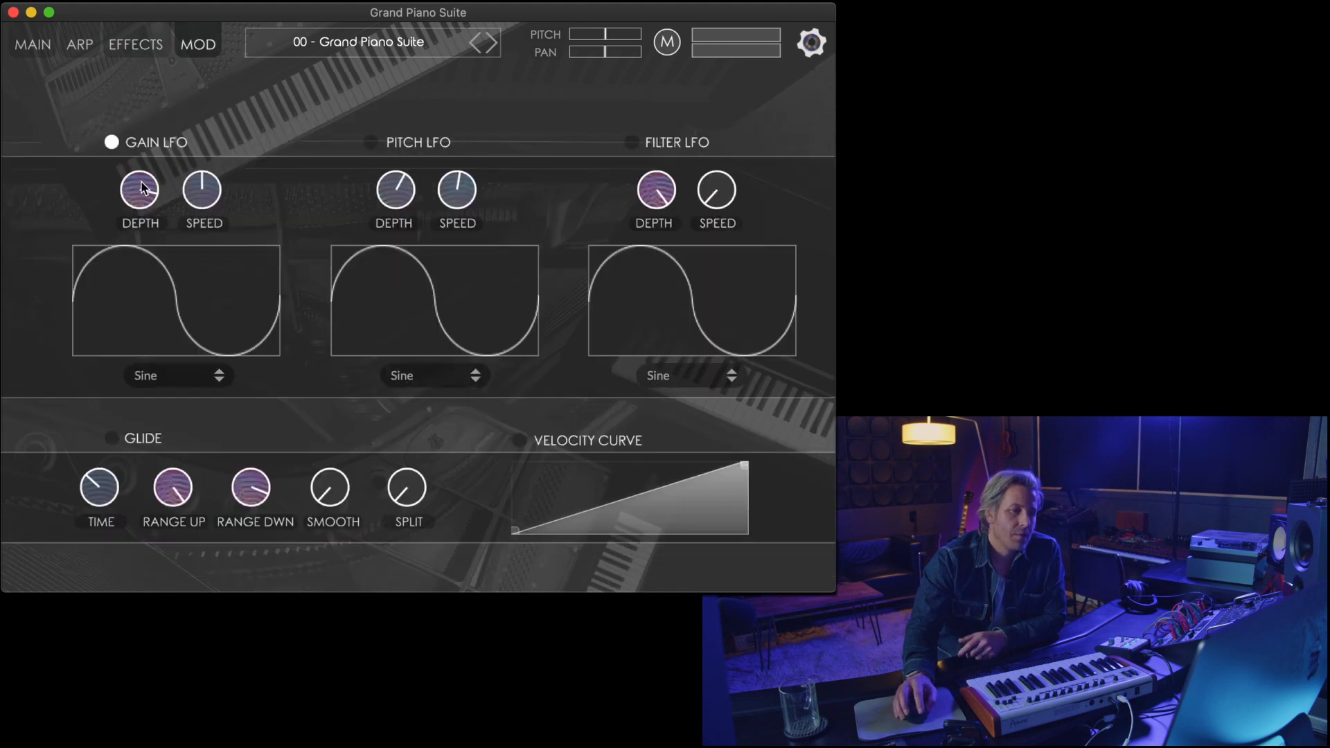
drag(203, 192, 199, 193)
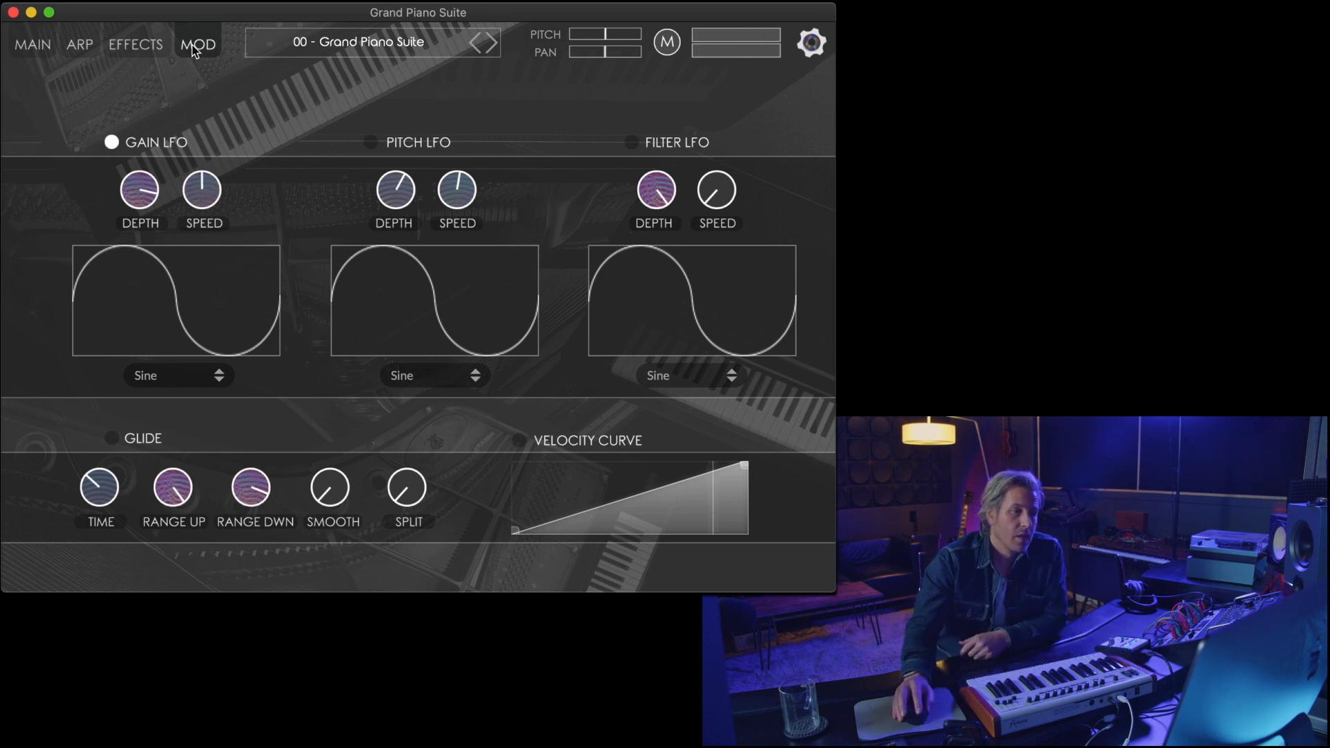
click(123, 46)
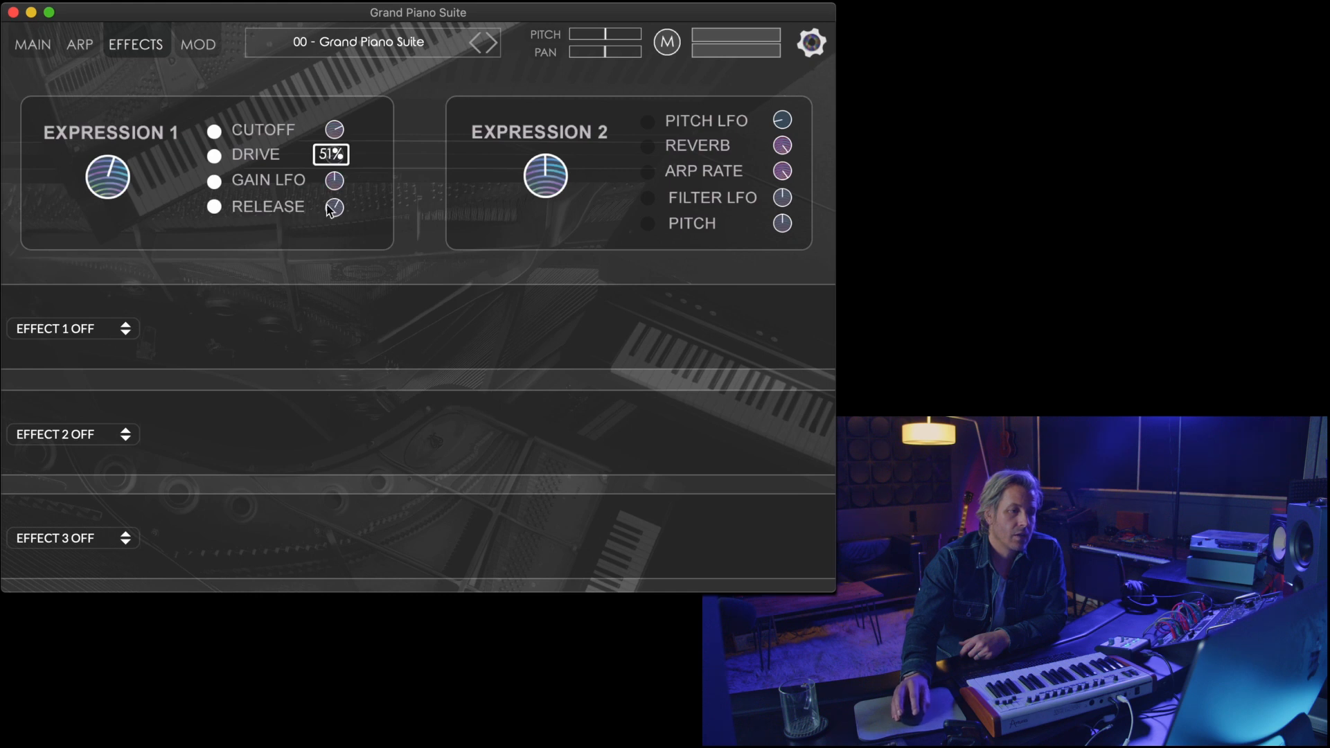
click(212, 49)
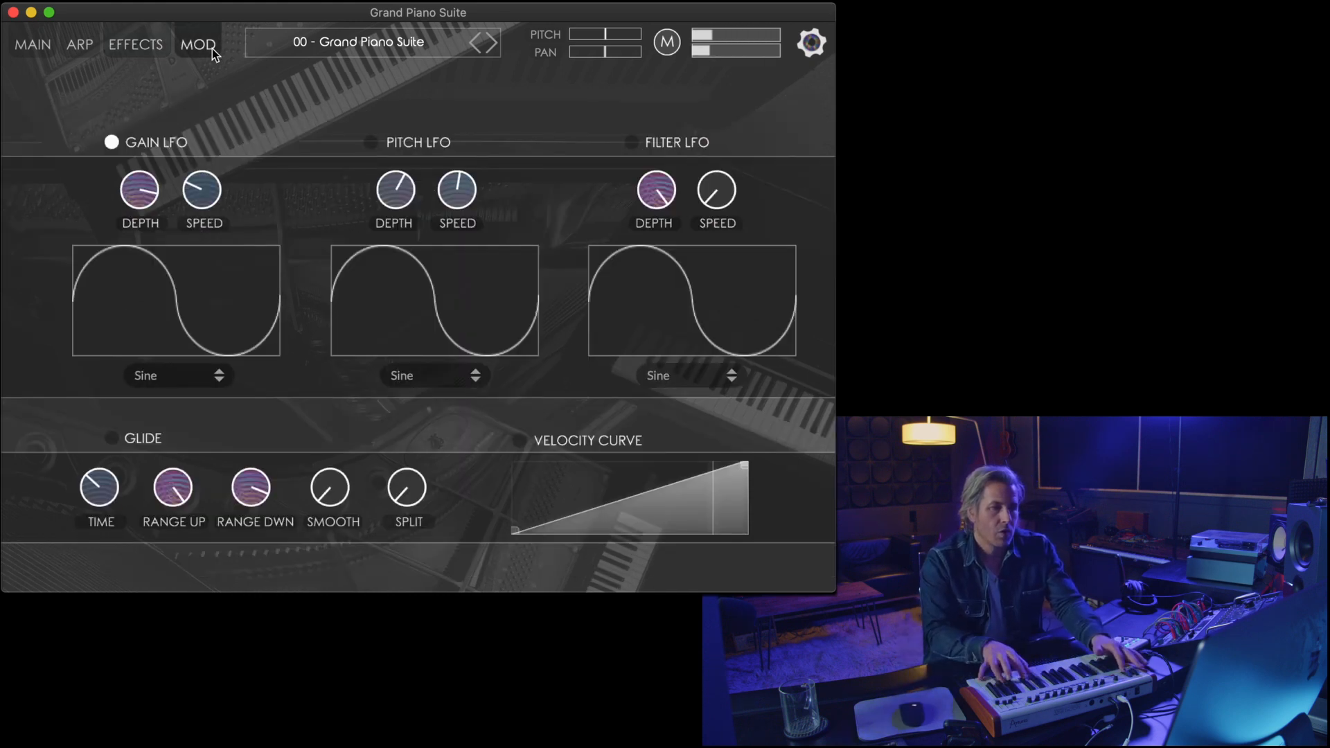
click(168, 43)
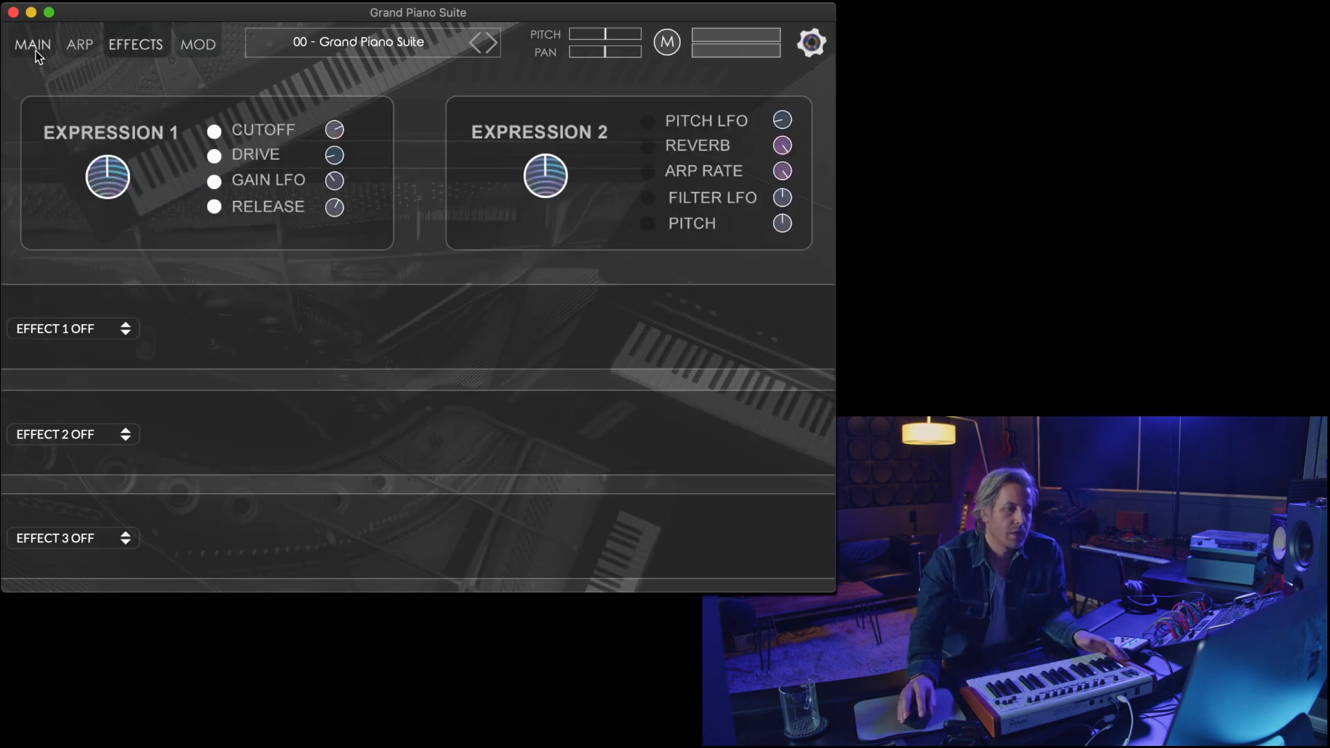
click(35, 47)
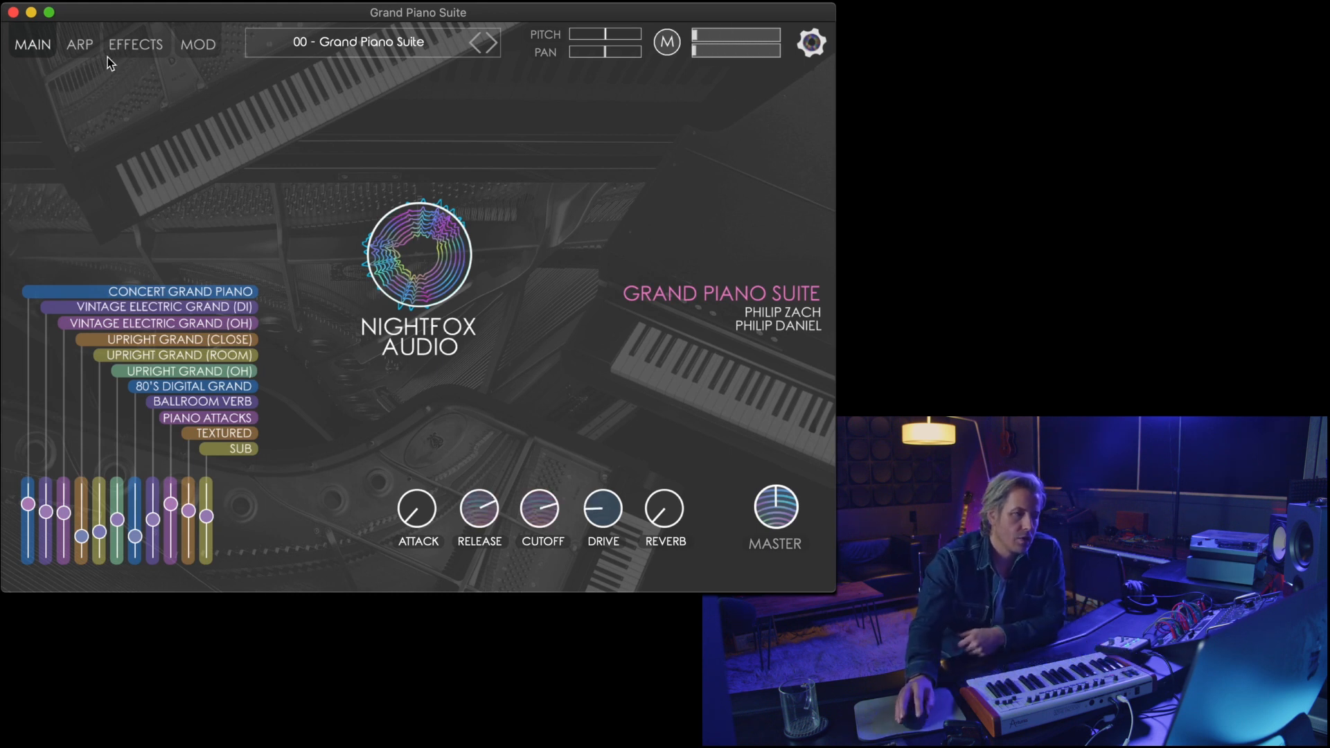
- Replace the Expression 1 assignments with Pitch LFO on Expression 2, and turn on the Pitch LFO among the modulators
click(142, 45)
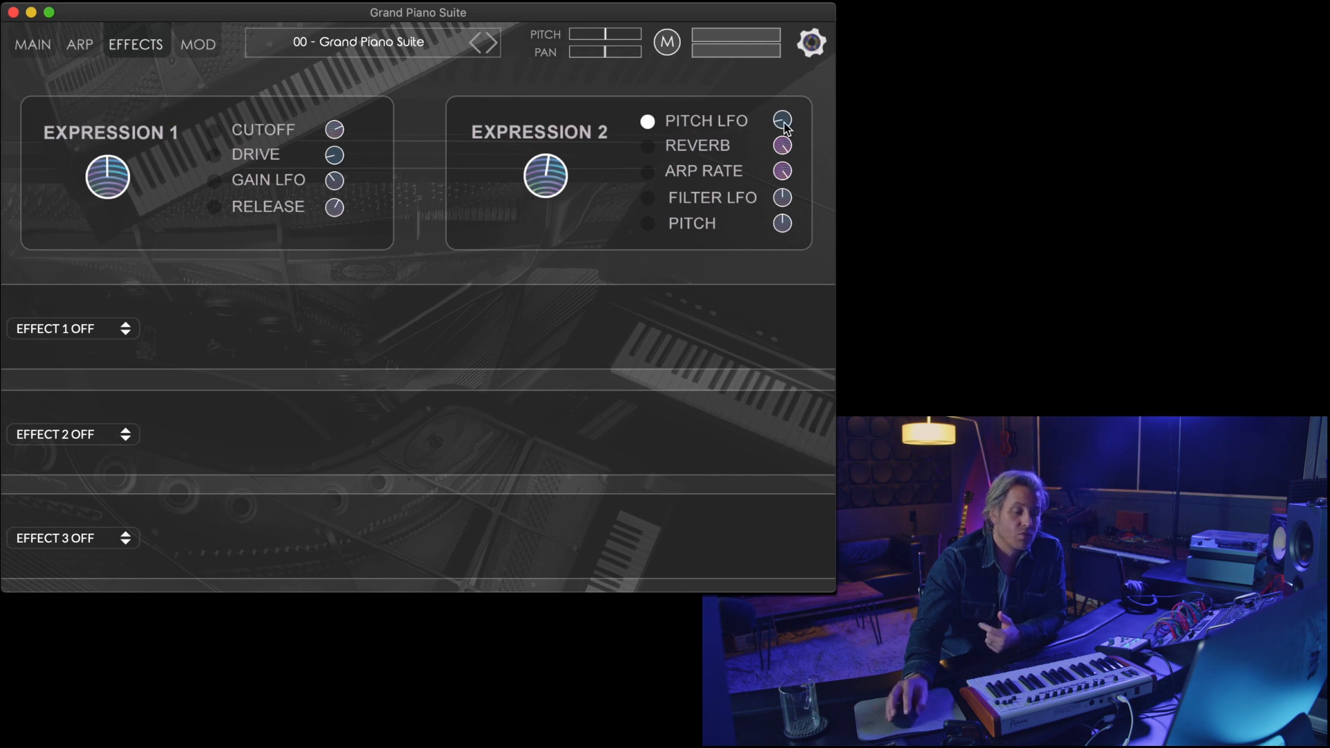
mouse_move(785, 125)
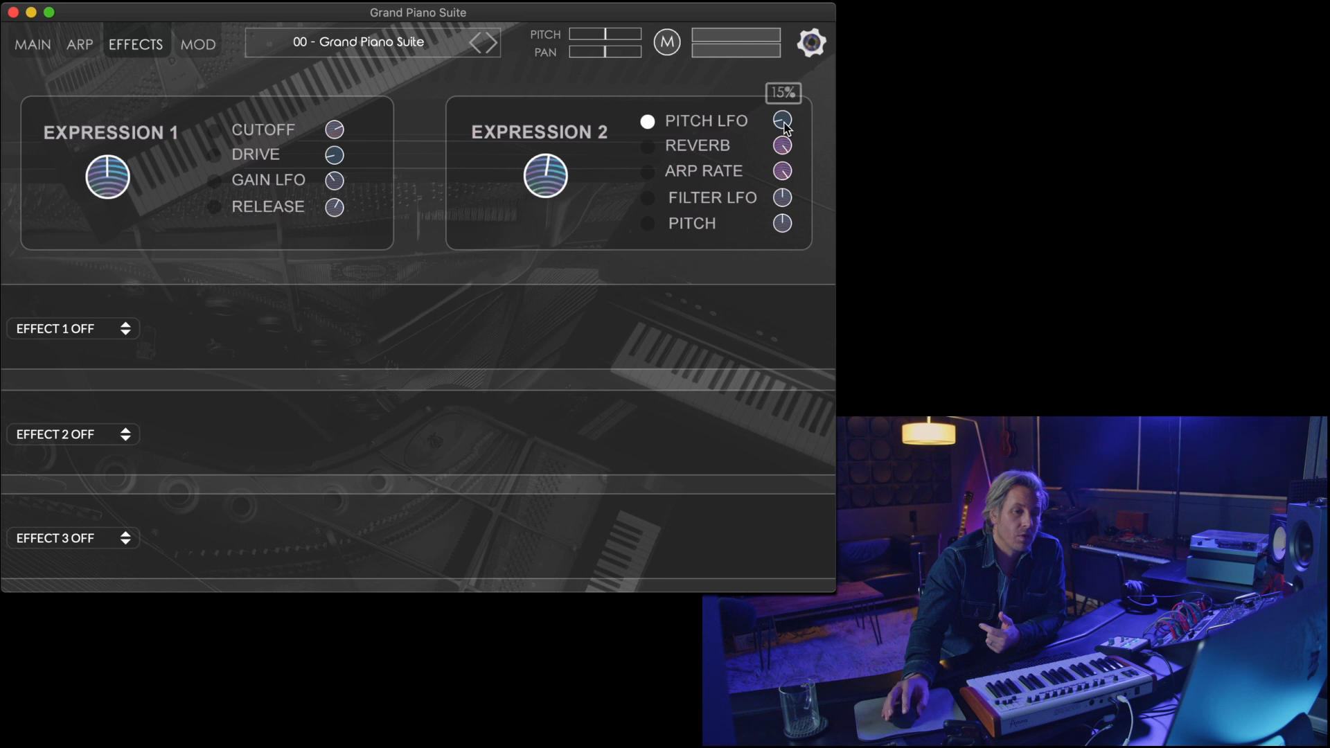
click(198, 44)
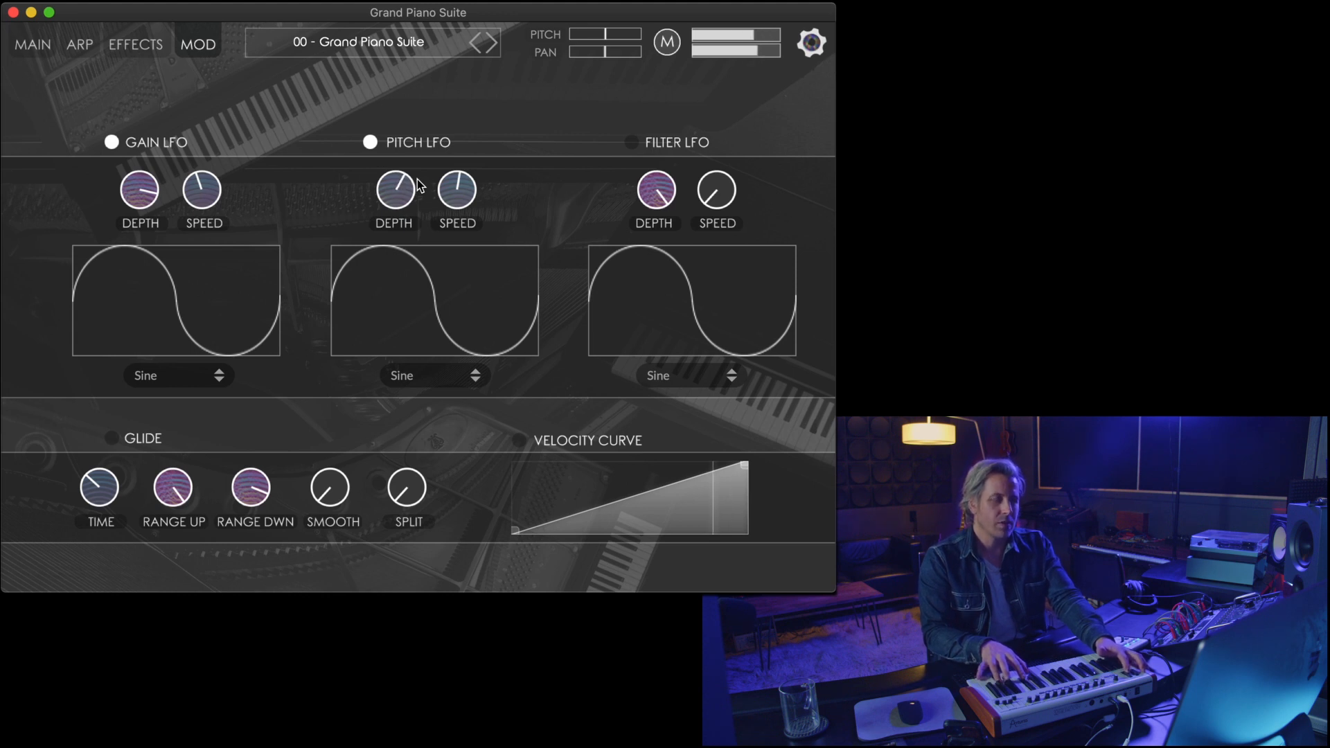
- Check how the main page's Reverb knob relates to Expression 2's Reverb assignment
click(136, 44)
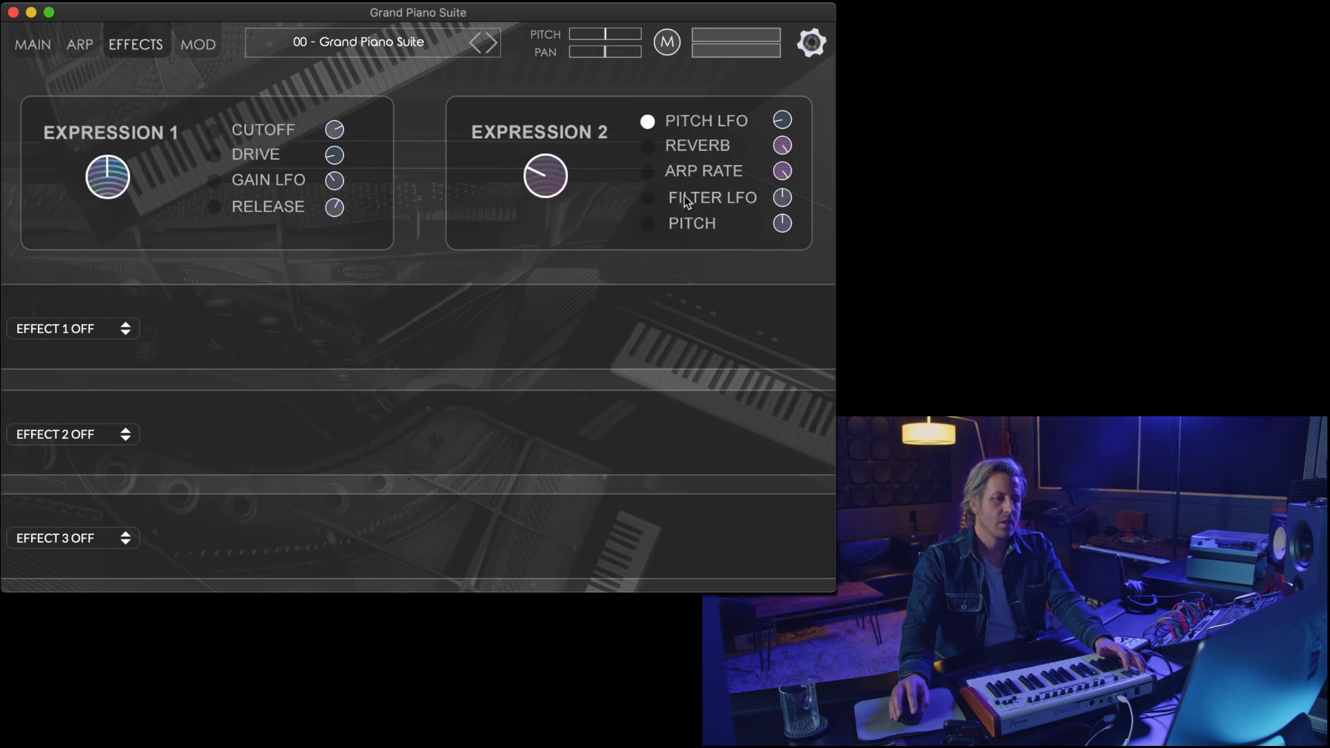
click(47, 46)
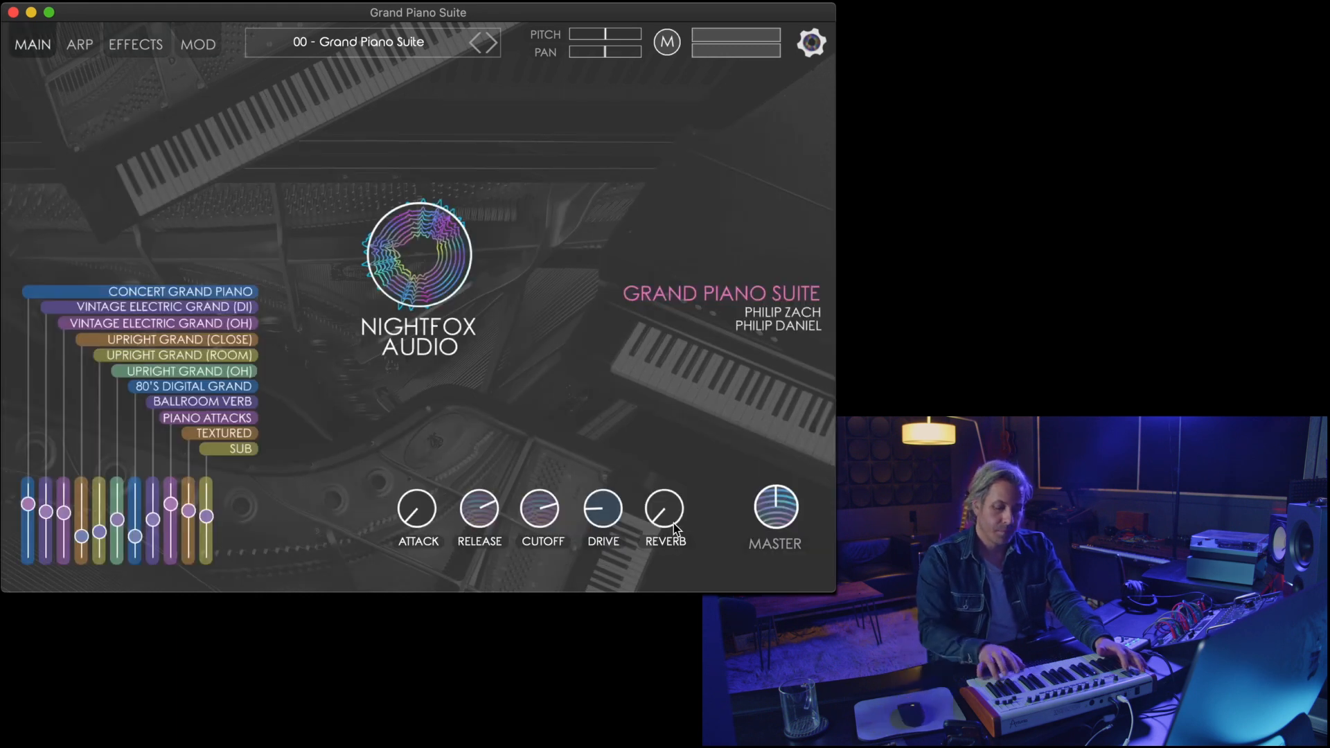
scroll(675, 528, up, 10)
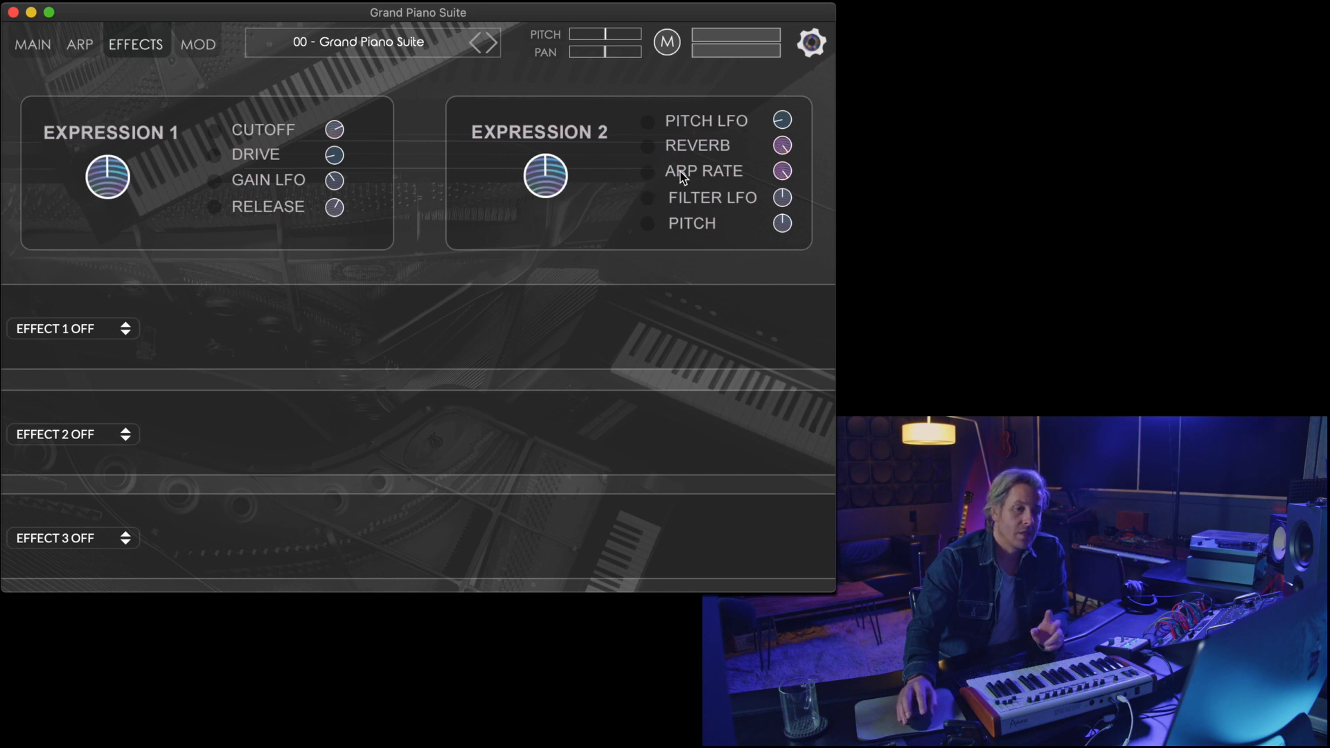
- Assign Arp Rate to Expression 2 and turn on the arpeggiator
click(77, 44)
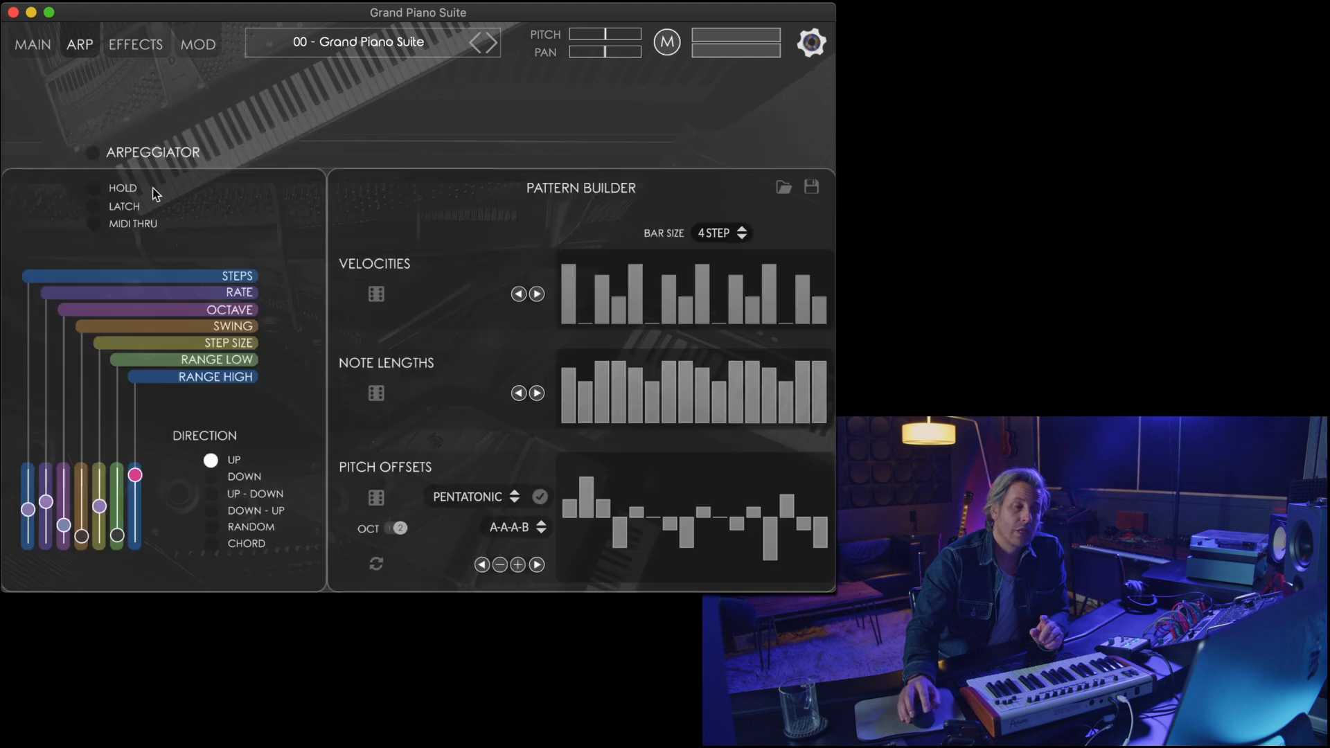
click(158, 50)
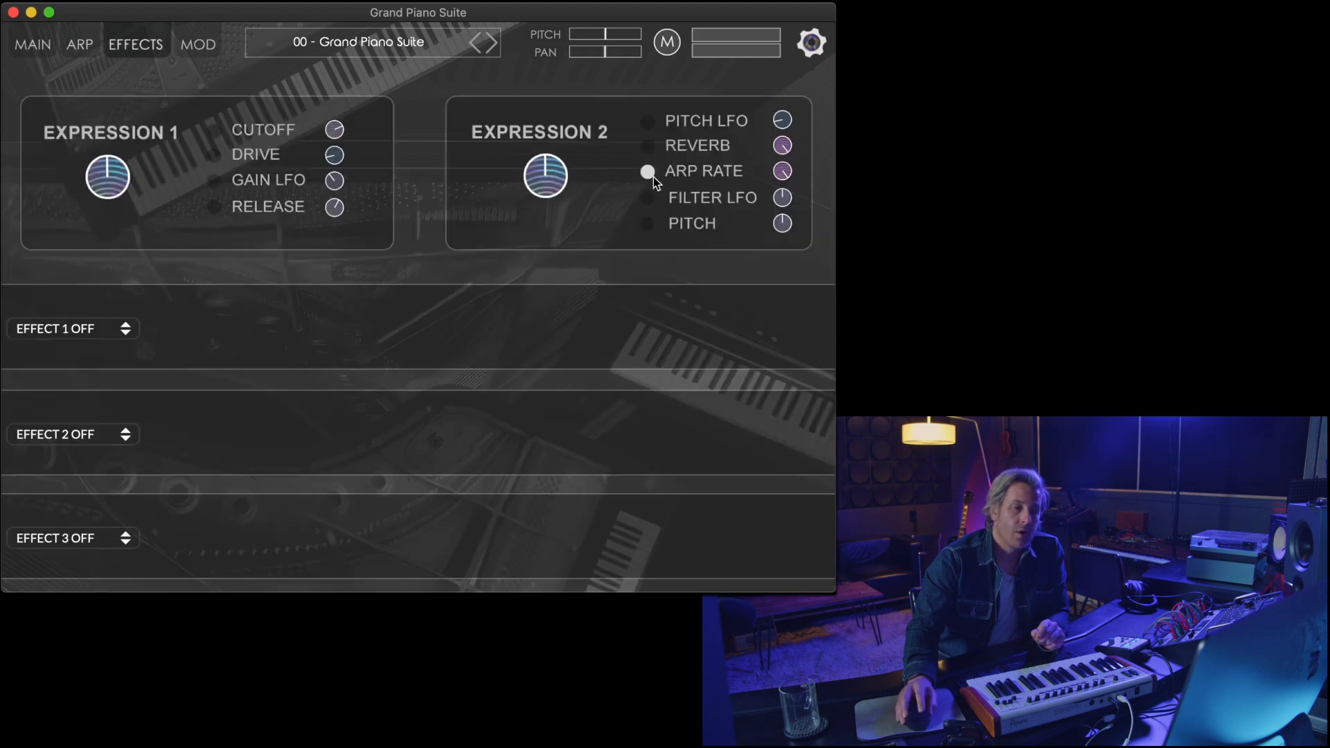
click(81, 44)
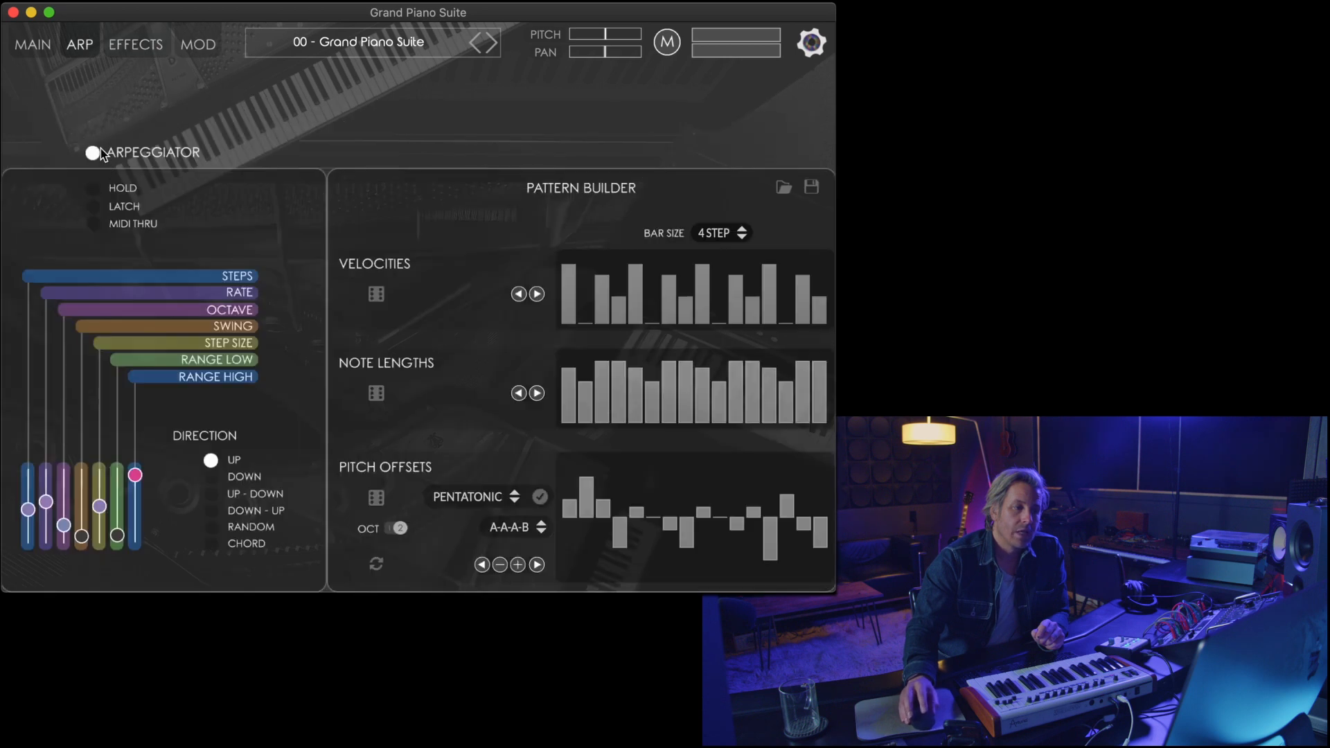
- Assign Filter LFO to Expression 2 alongside Arp Rate and open the modulation page to check it
click(148, 50)
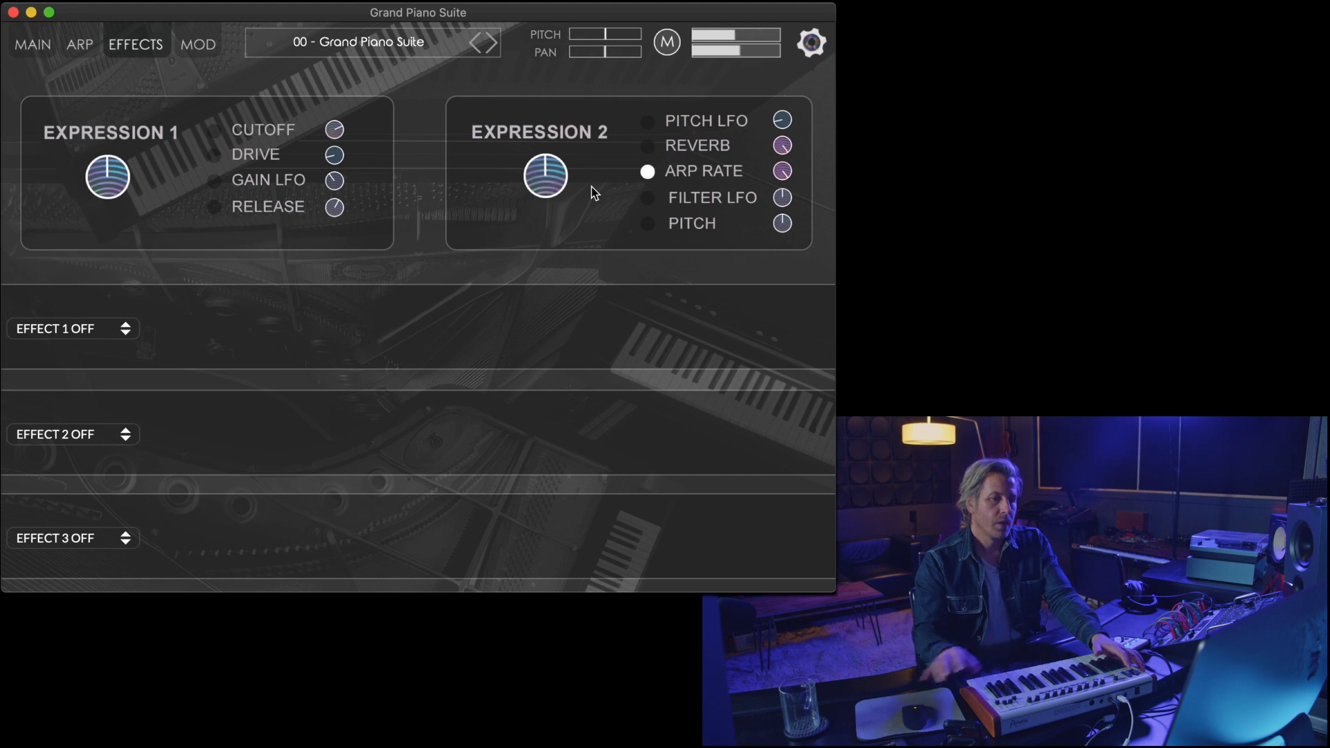
click(654, 200)
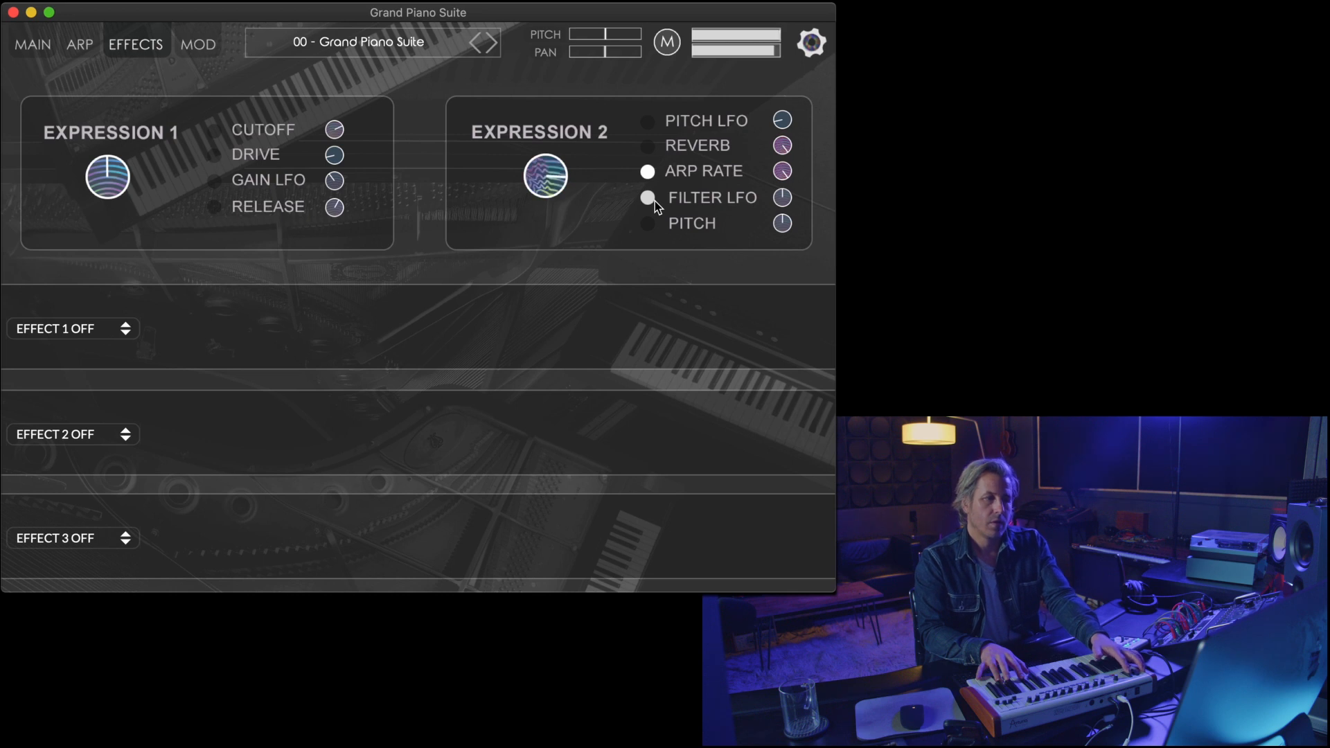
click(198, 45)
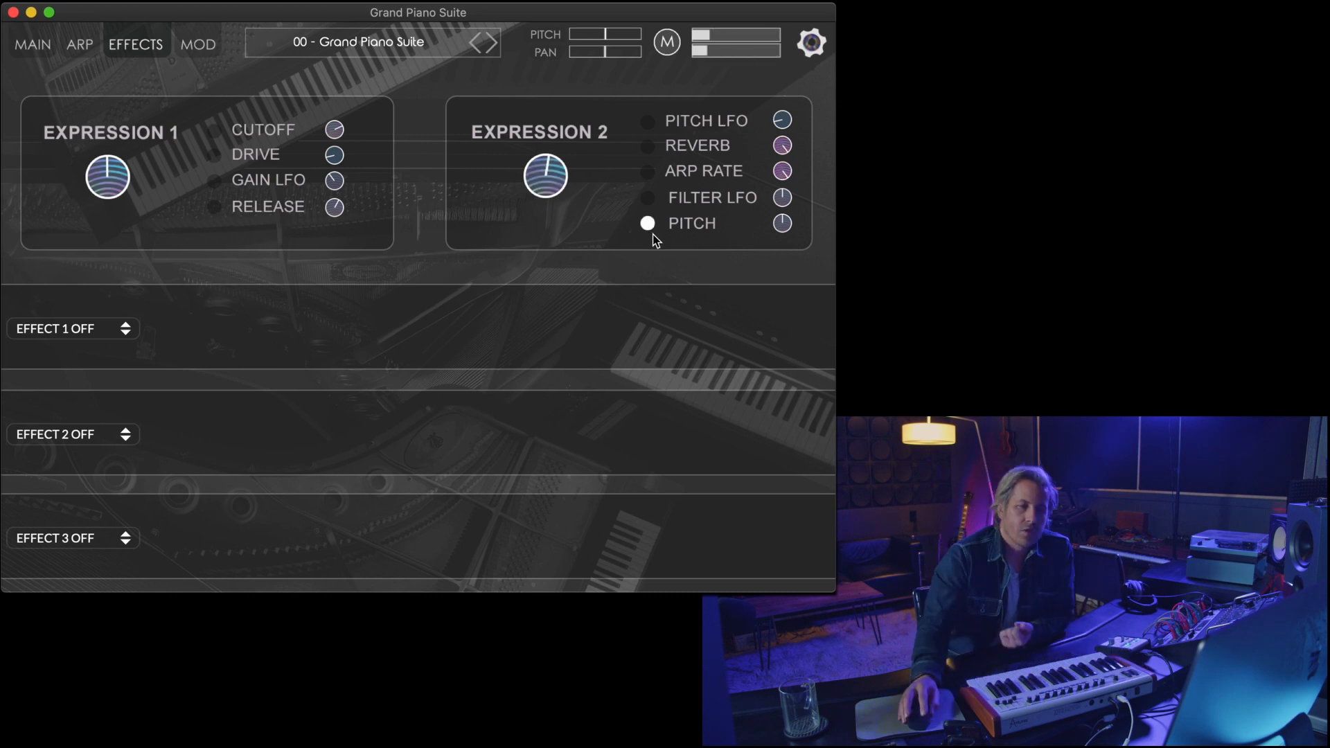
- Try a Pitch amount of 36% for Expression 2 and turn off its Pitch assignment
mouse_move(782, 230)
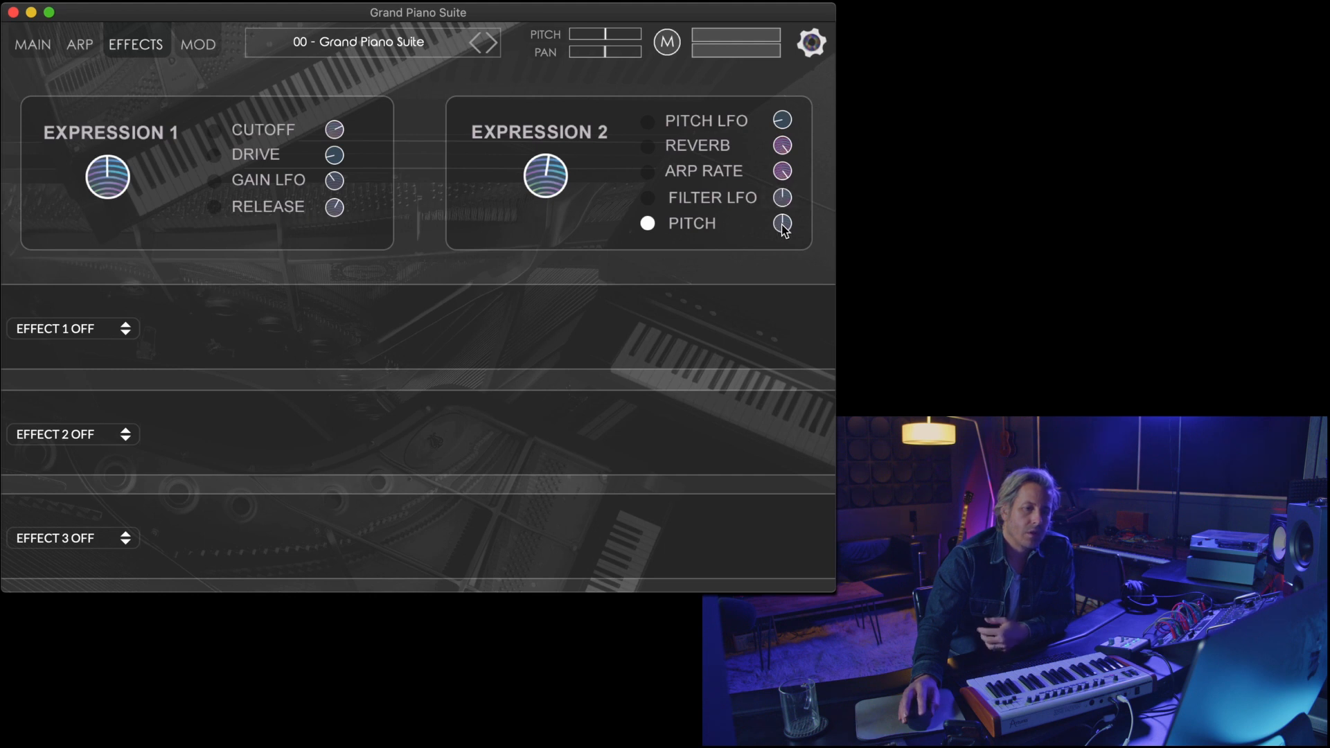
click(785, 225)
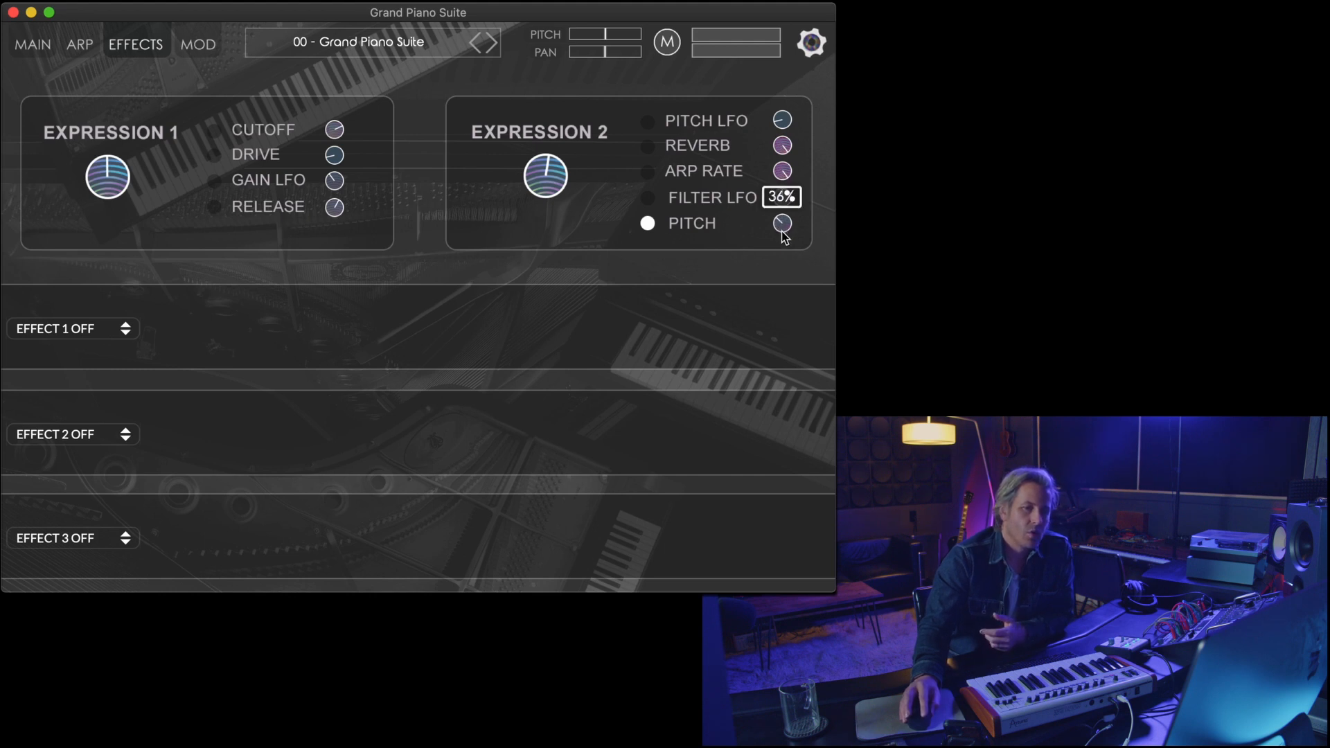
click(648, 223)
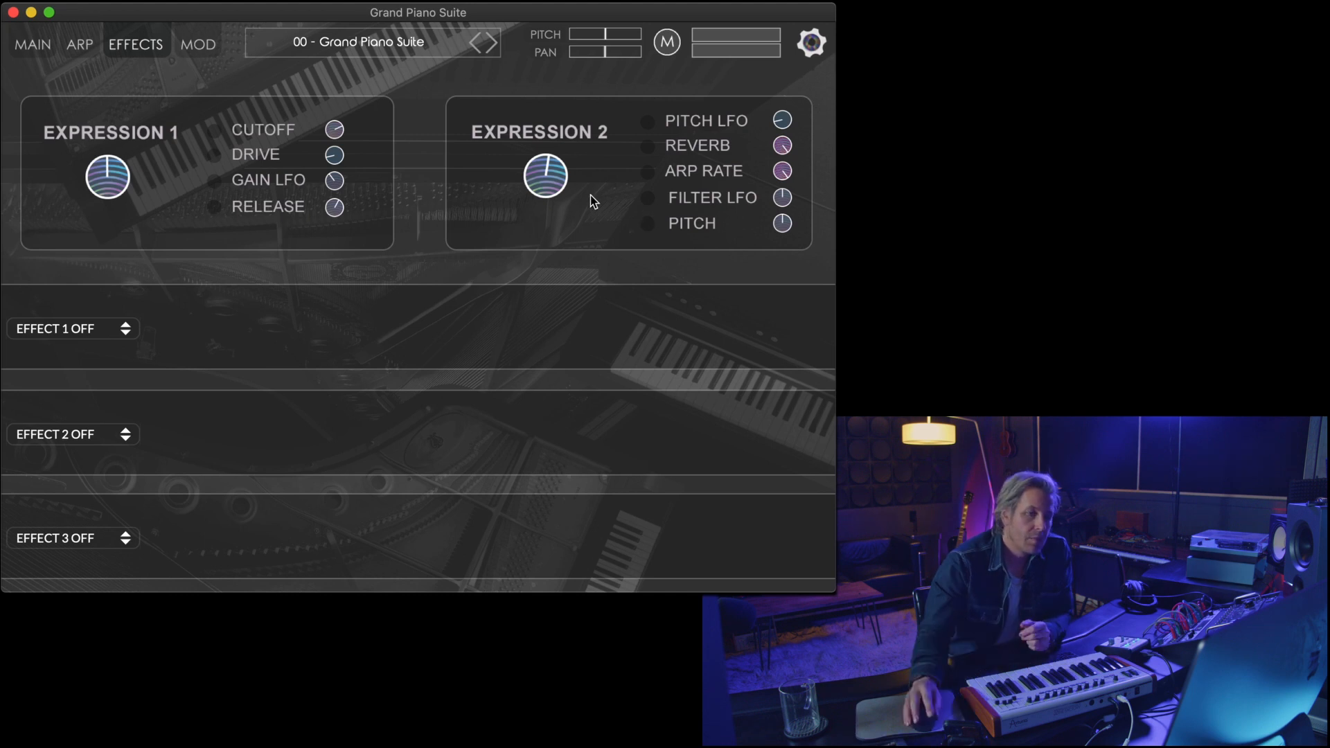
- Examine the MIDI CC learn, assign and remove options of the Expression 2 knob and close them
right_click(558, 182)
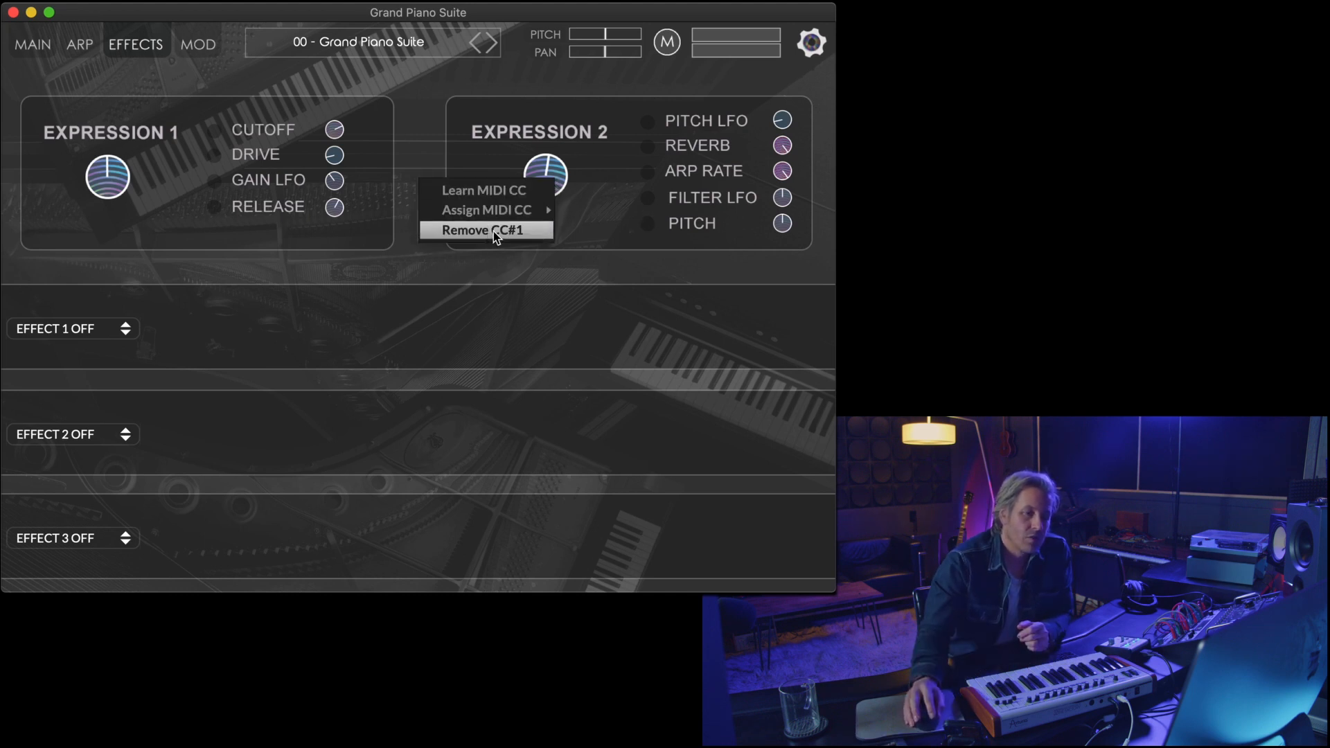
click(548, 169)
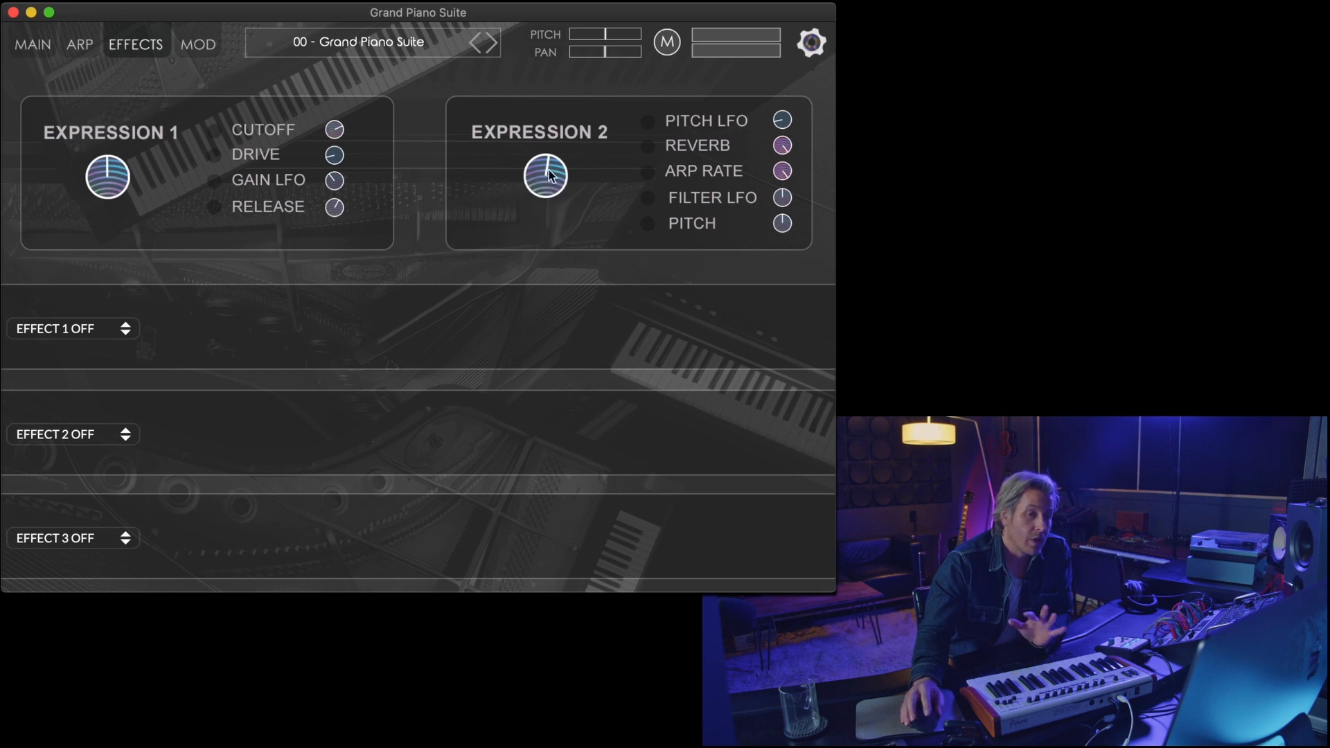